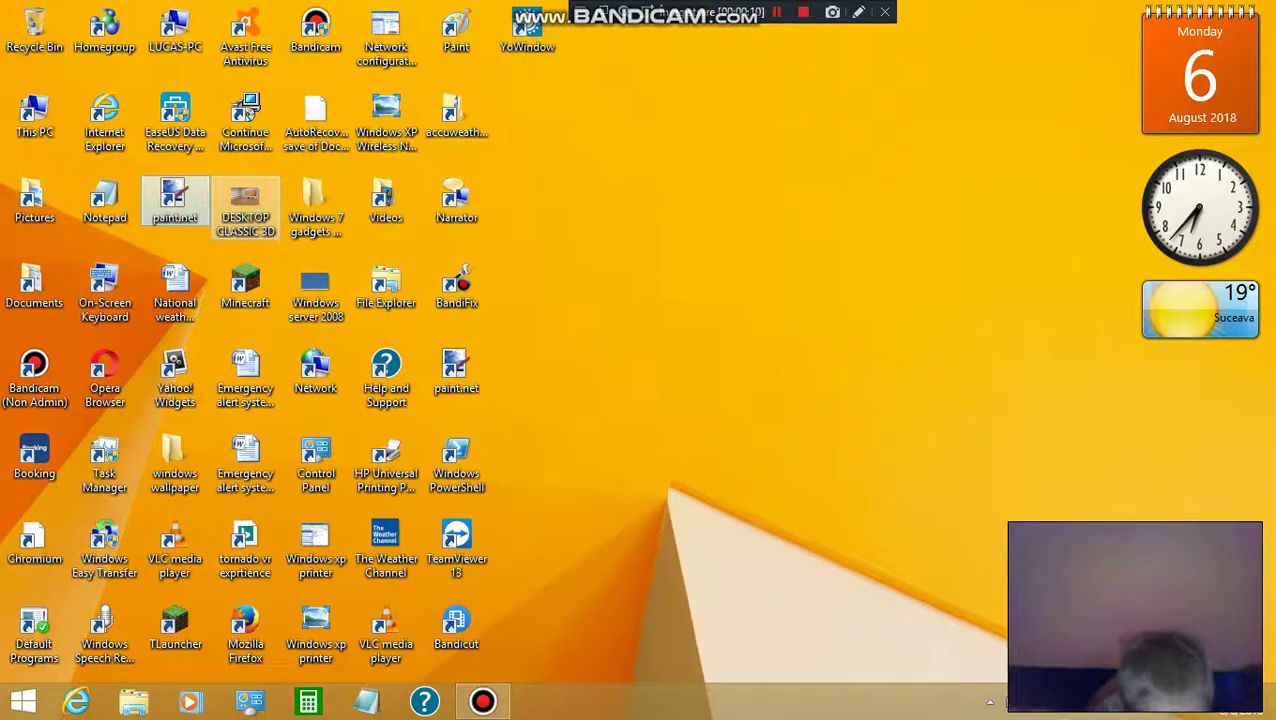
Open paint.net and set the brush width to 40.
double_click(175, 198)
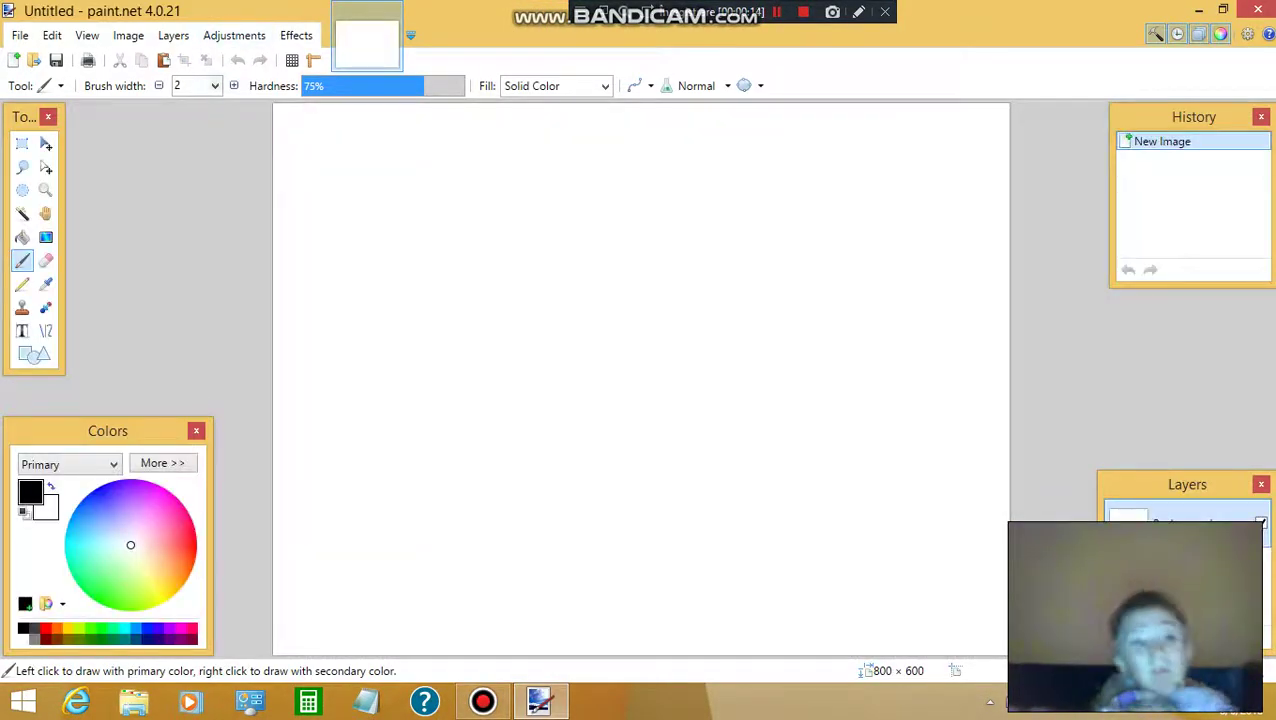
click(214, 85)
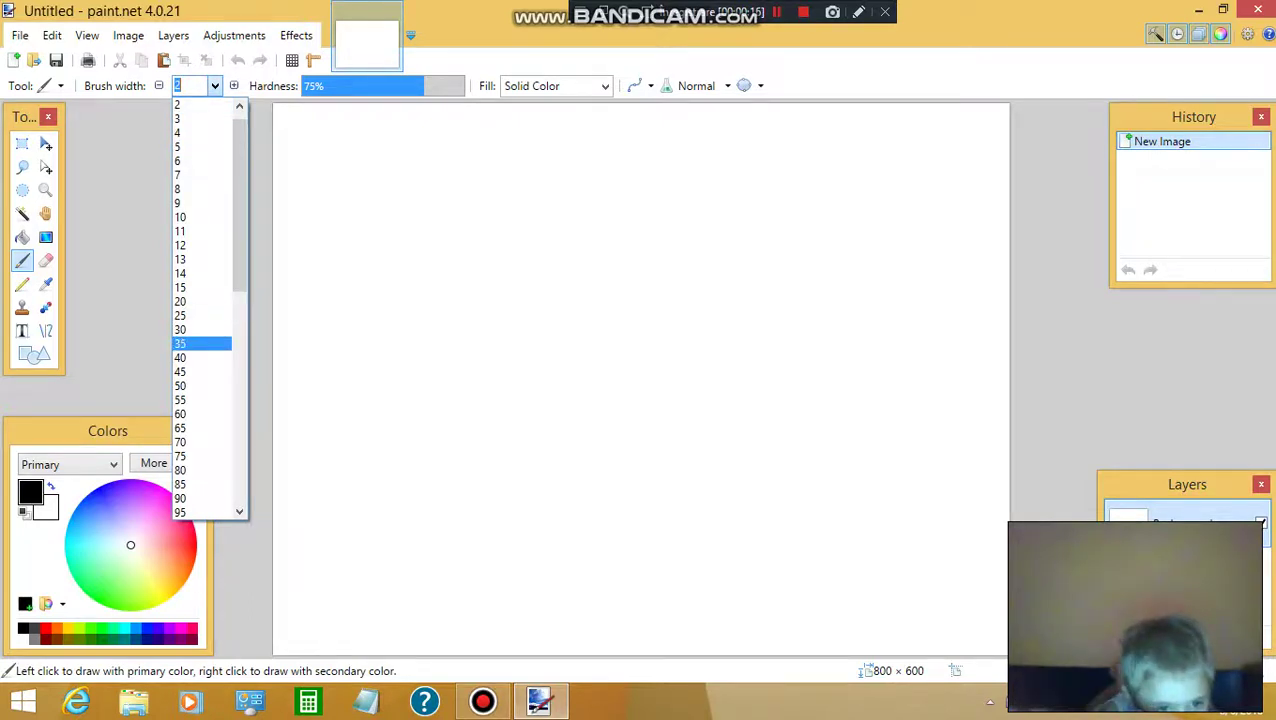
click(195, 357)
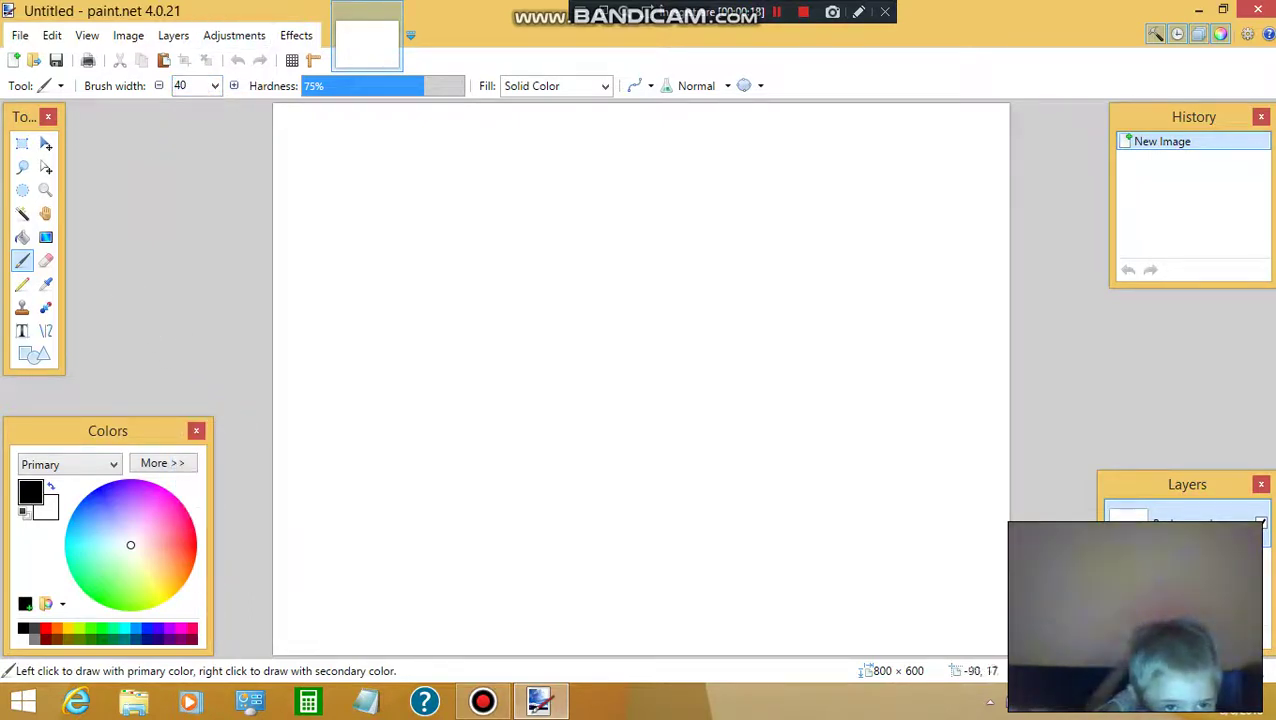
click(214, 85)
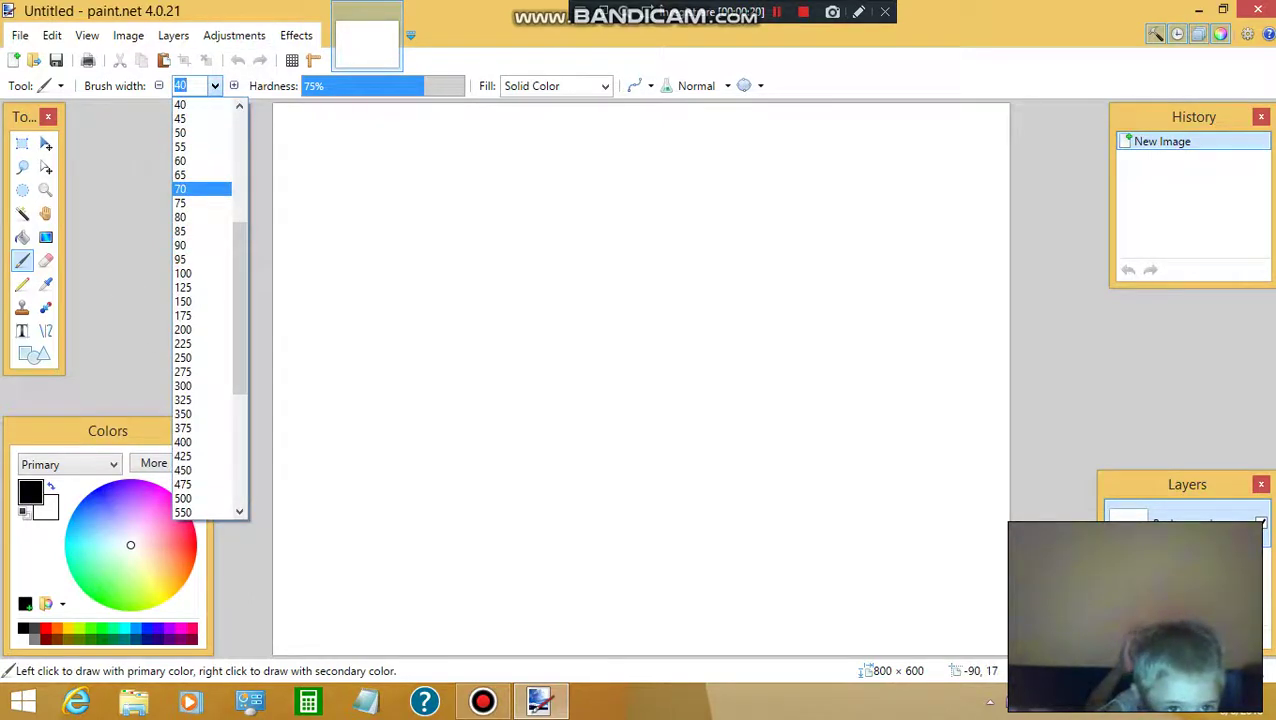
scroll(200, 245, up, 2)
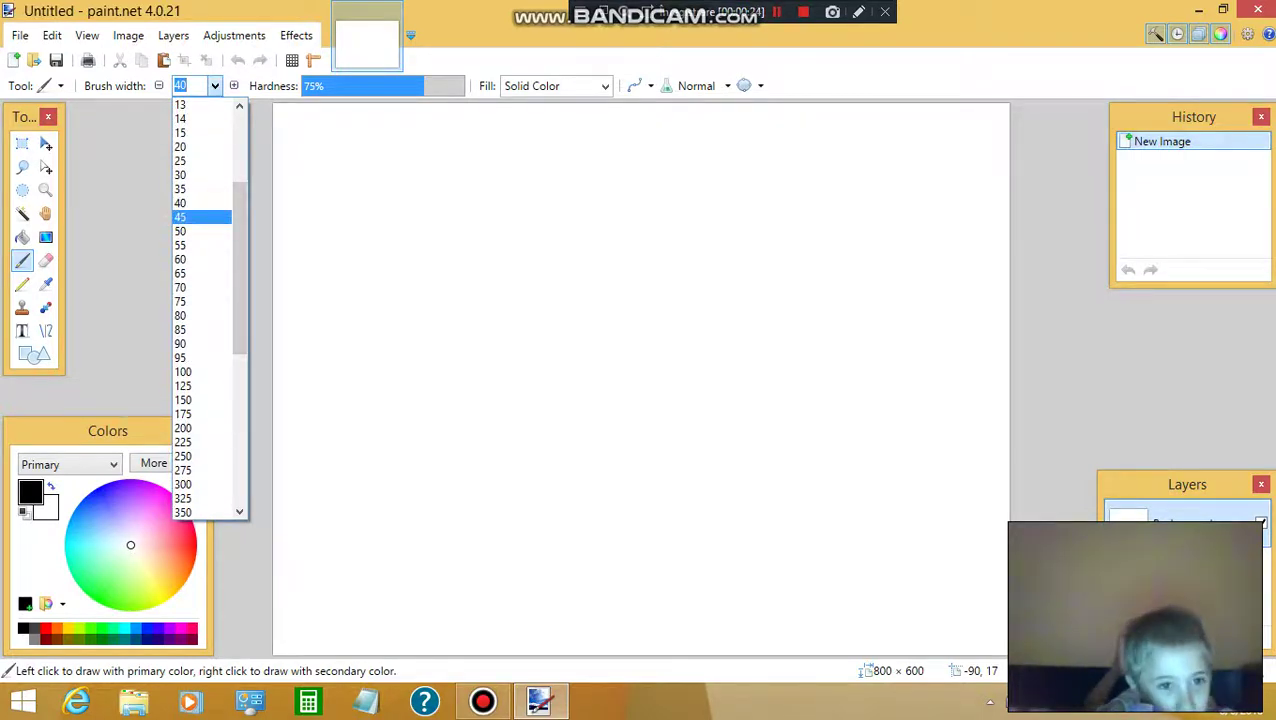
click(190, 203)
click(214, 85)
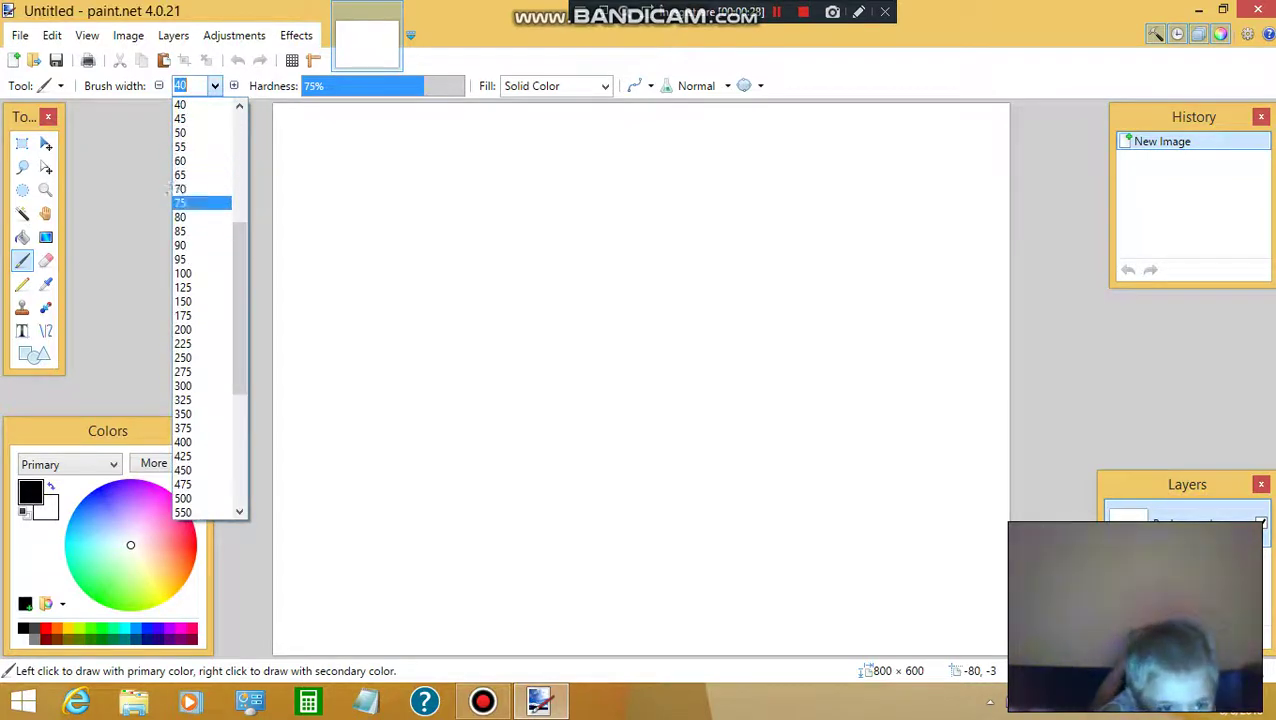
scroll(200, 189, up, 2)
click(200, 189)
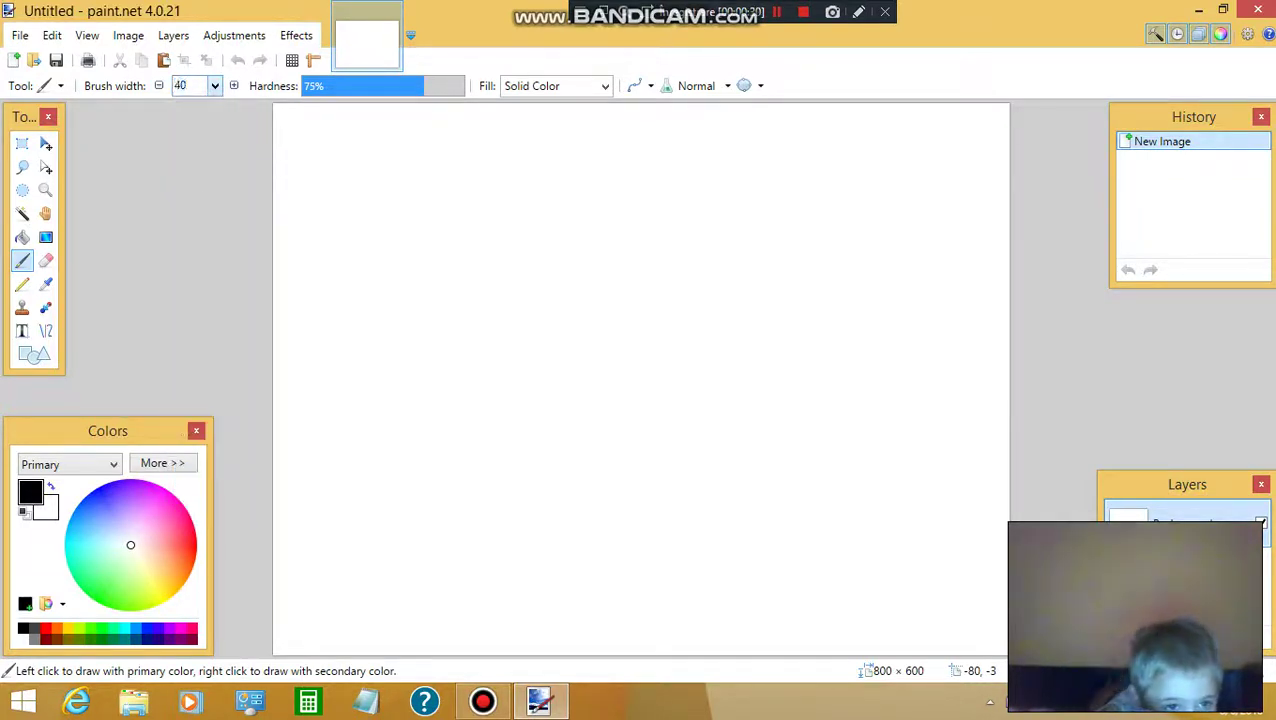
Draw a black 35-pixel-wide line about 495 pixels long across the upper canvas and bend it into a wave.
key(bracketleft)
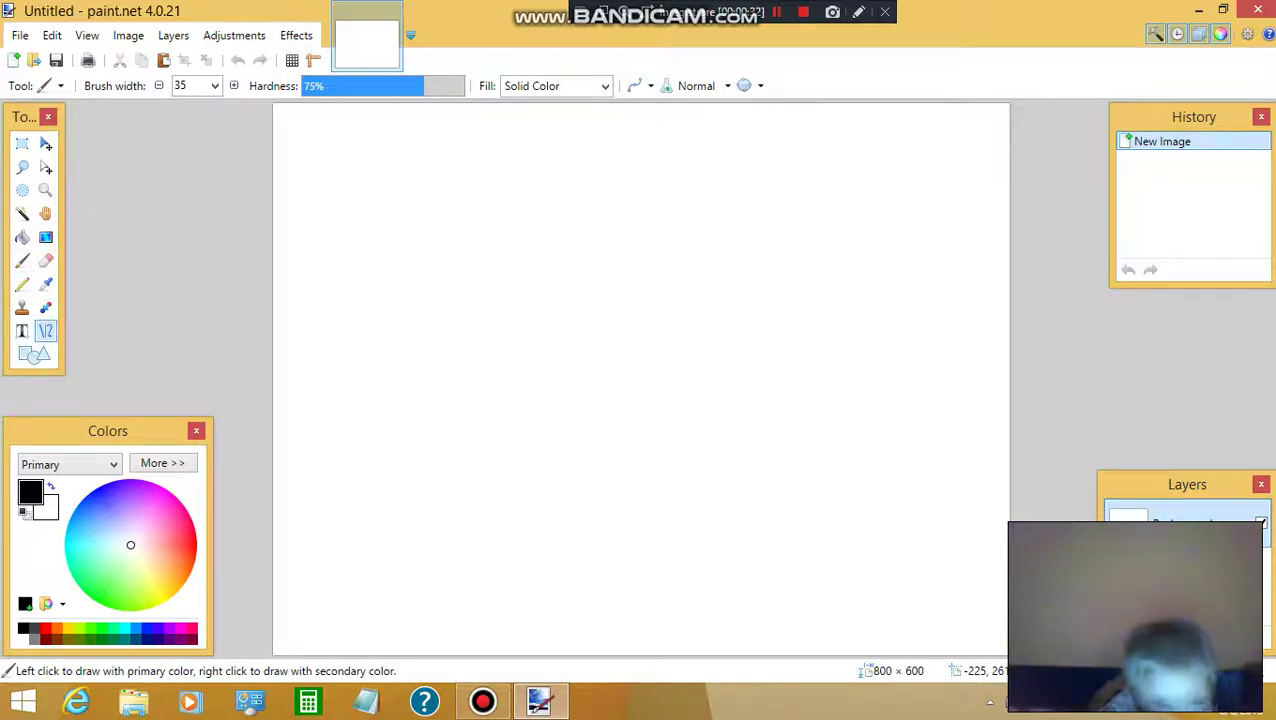
drag(383, 212, 838, 212)
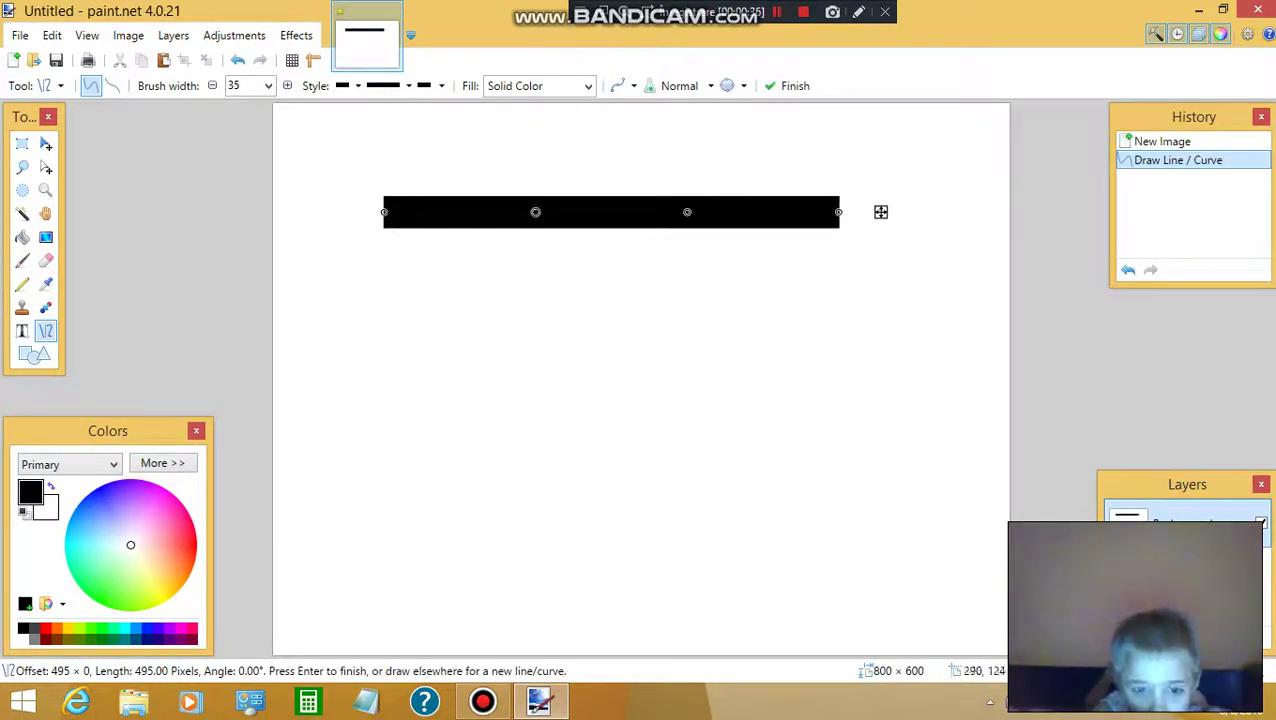
drag(535, 212, 530, 172)
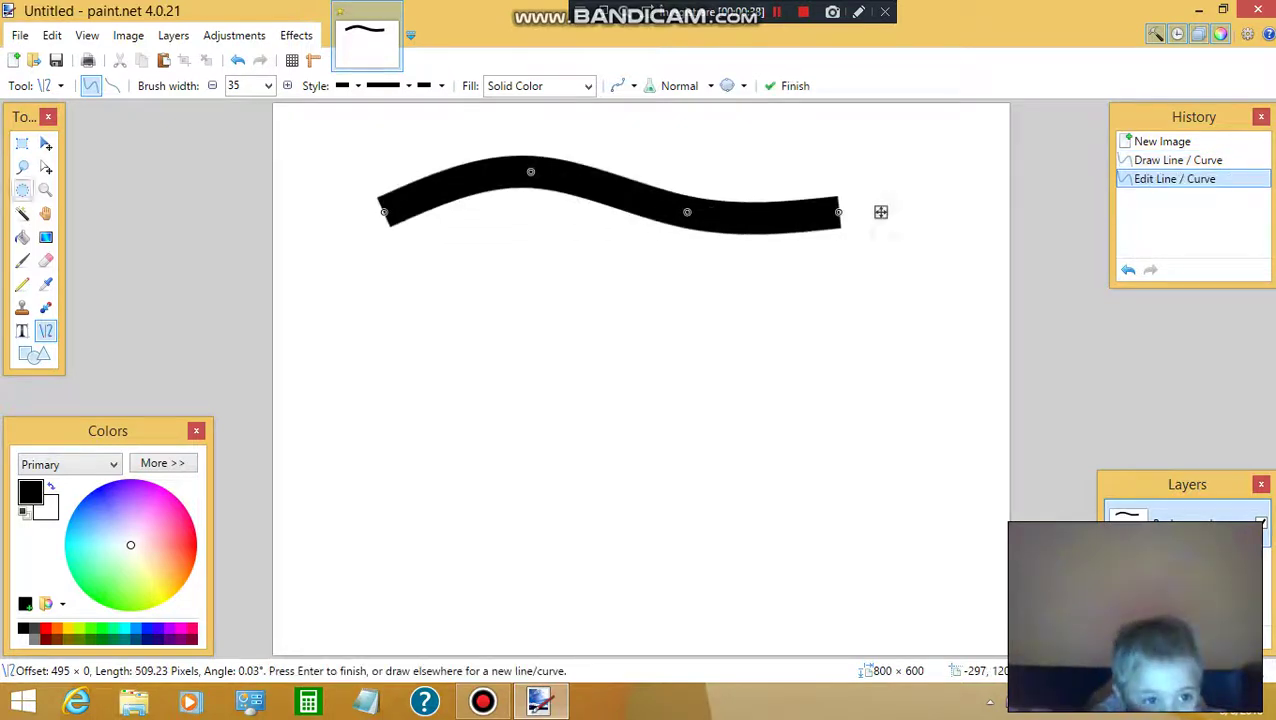
Copy the wavy line with a rectangular selection, paste it, and move the copy to the middle of the canvas.
click(22, 143)
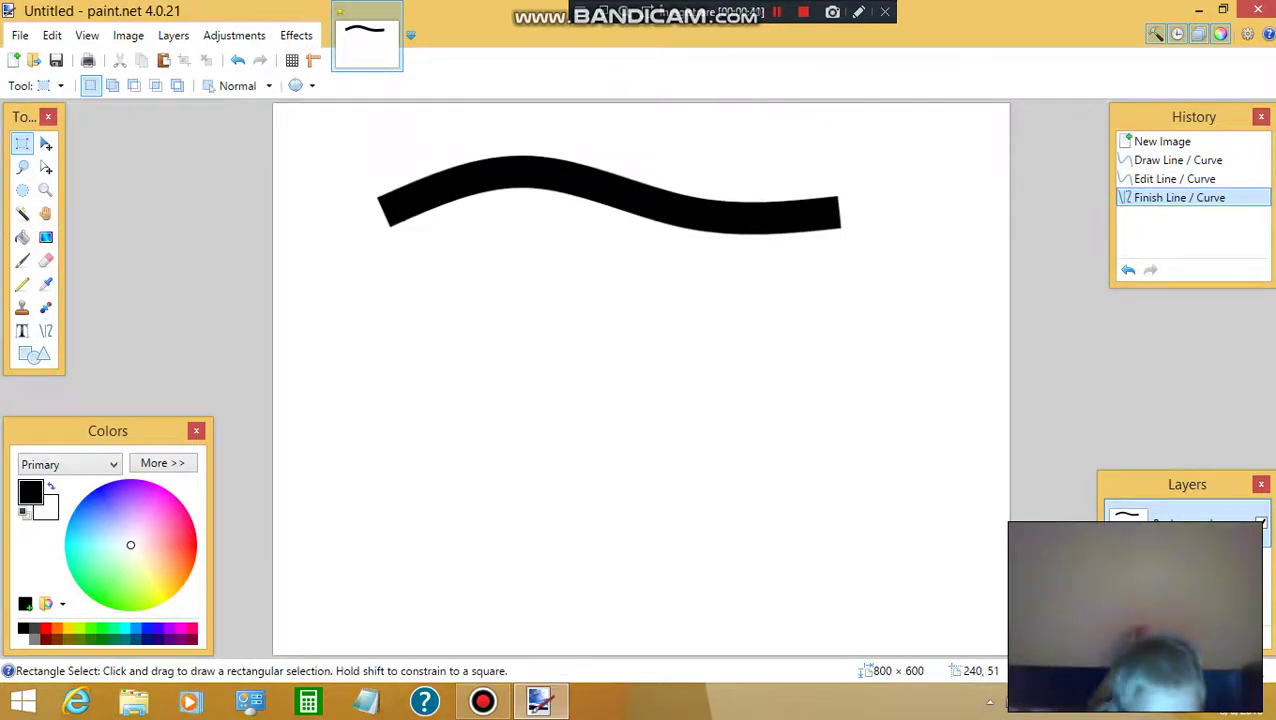
drag(336, 131, 916, 255)
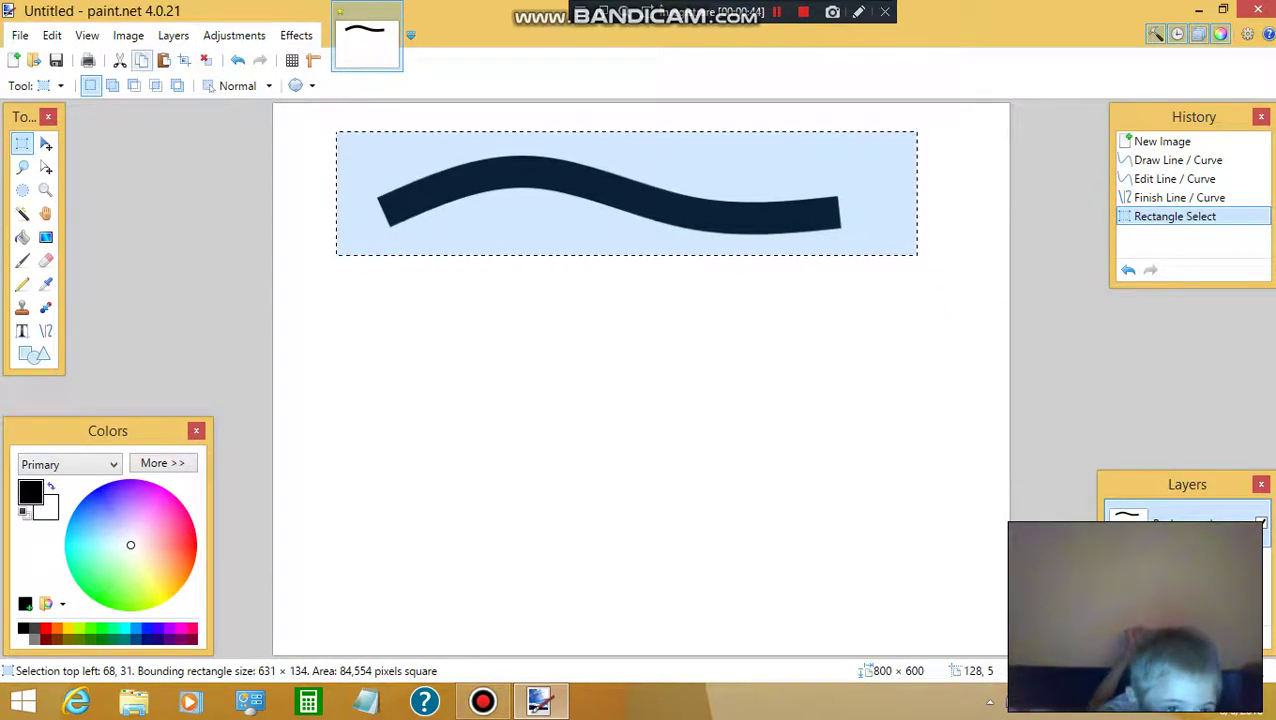
click(141, 60)
click(163, 60)
drag(957, 263, 971, 456)
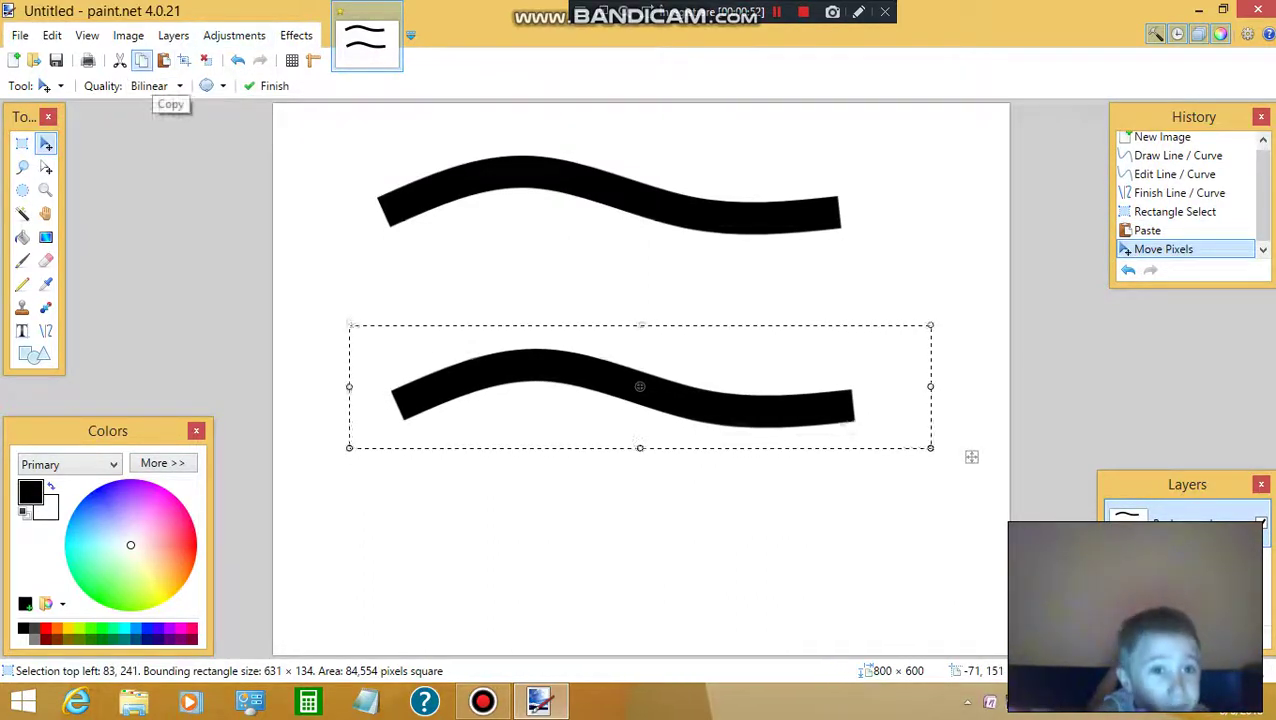
Paste another copy of the wavy line, place it along the canvas's lower edge, and deselect it.
key(ctrl+v)
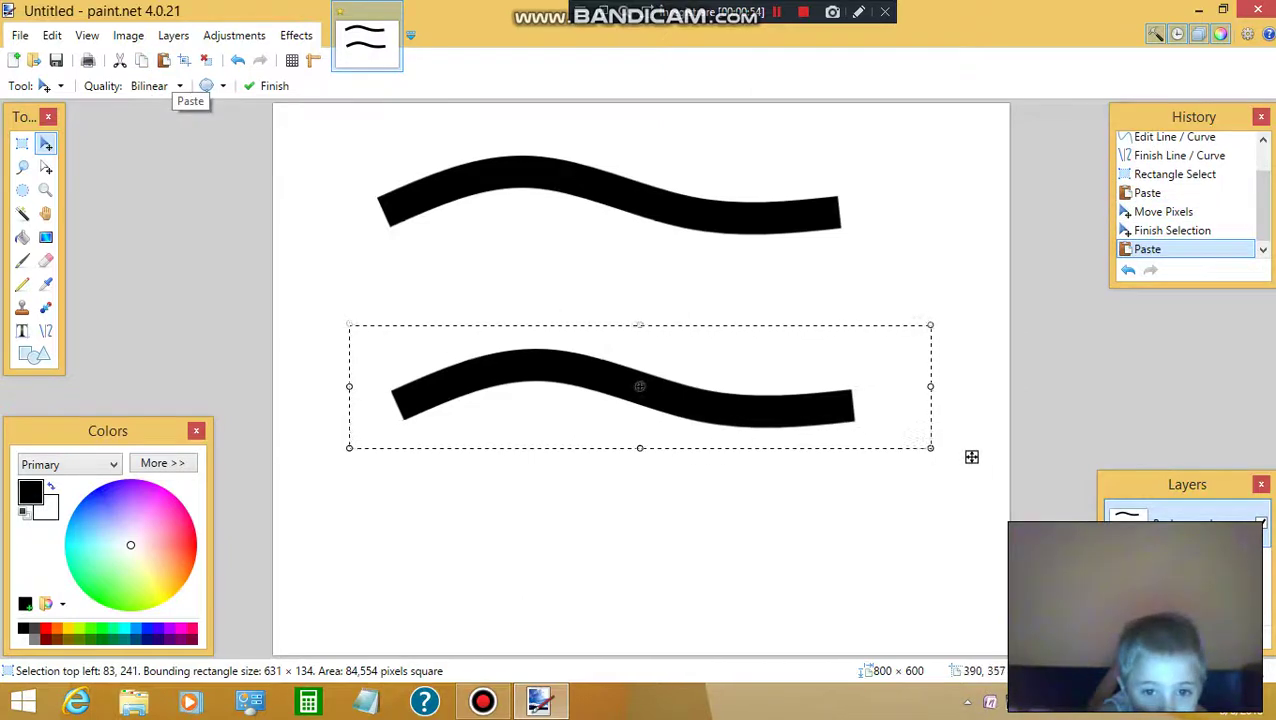
drag(971, 456, 979, 670)
drag(644, 600, 638, 607)
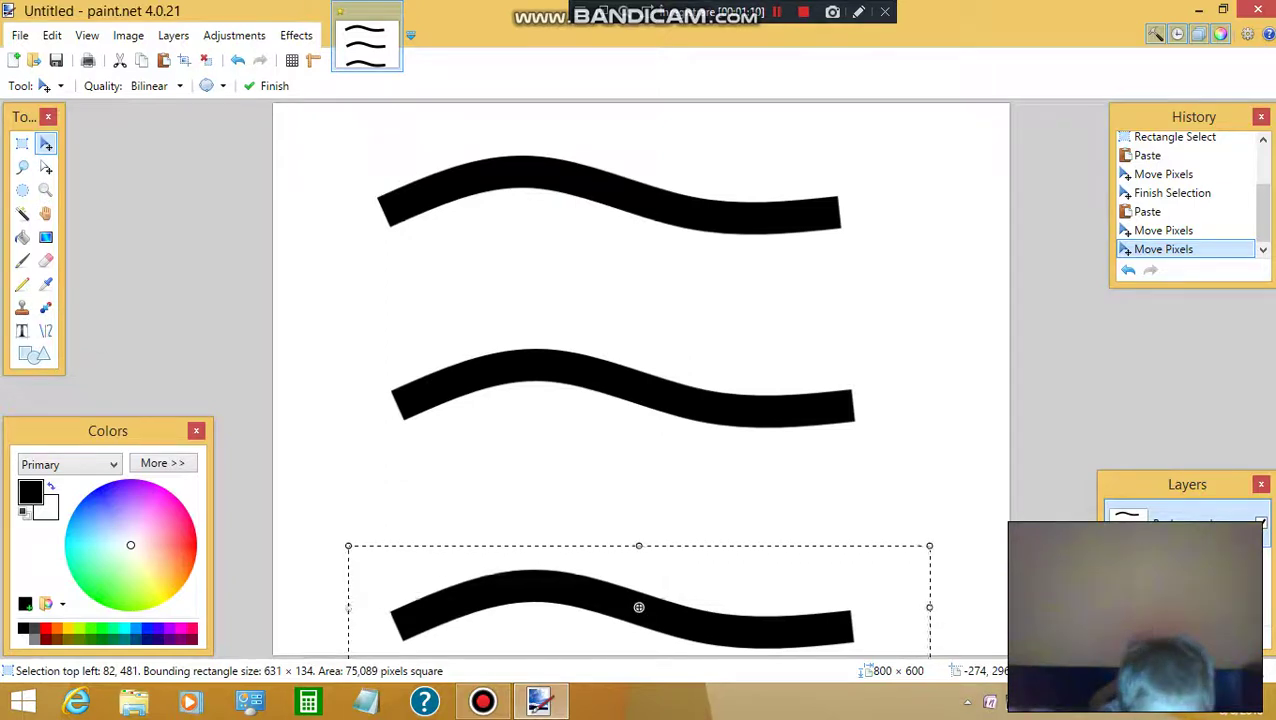
key(ctrl+d)
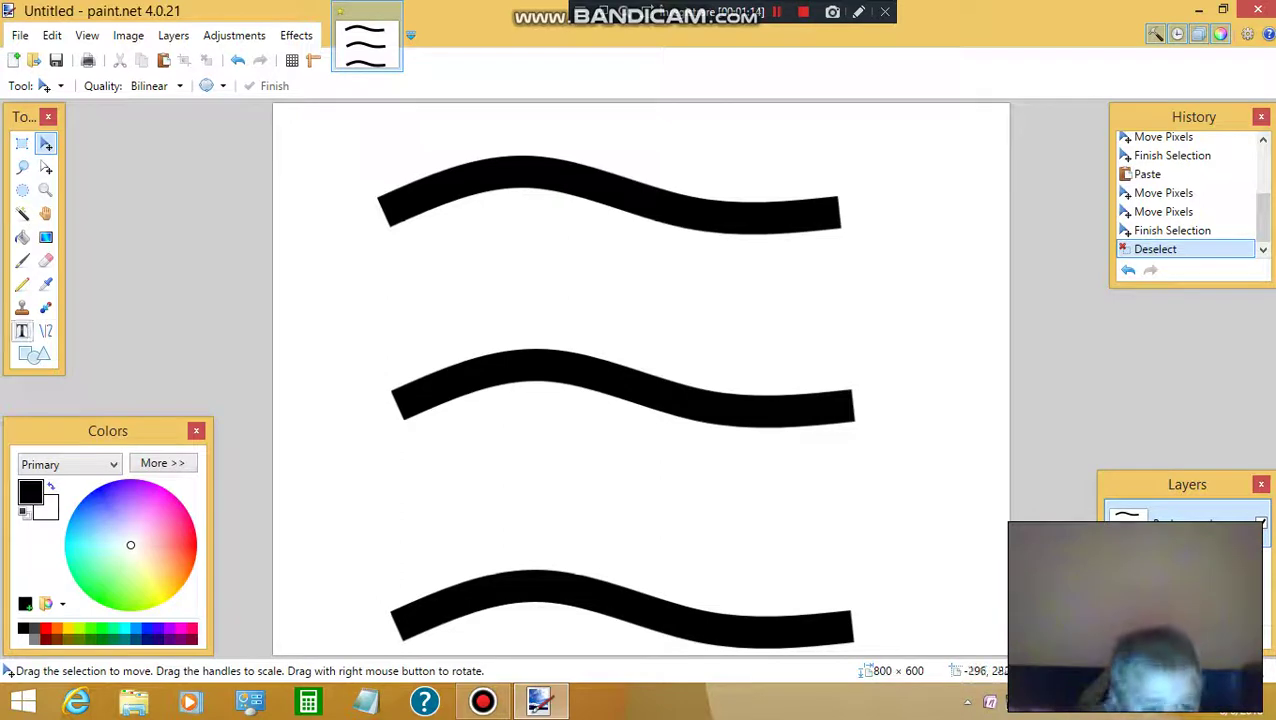
Draw four slanted vertical black lines joining the three waves: one at the right end, two near the middle, one at the left end.
click(22, 331)
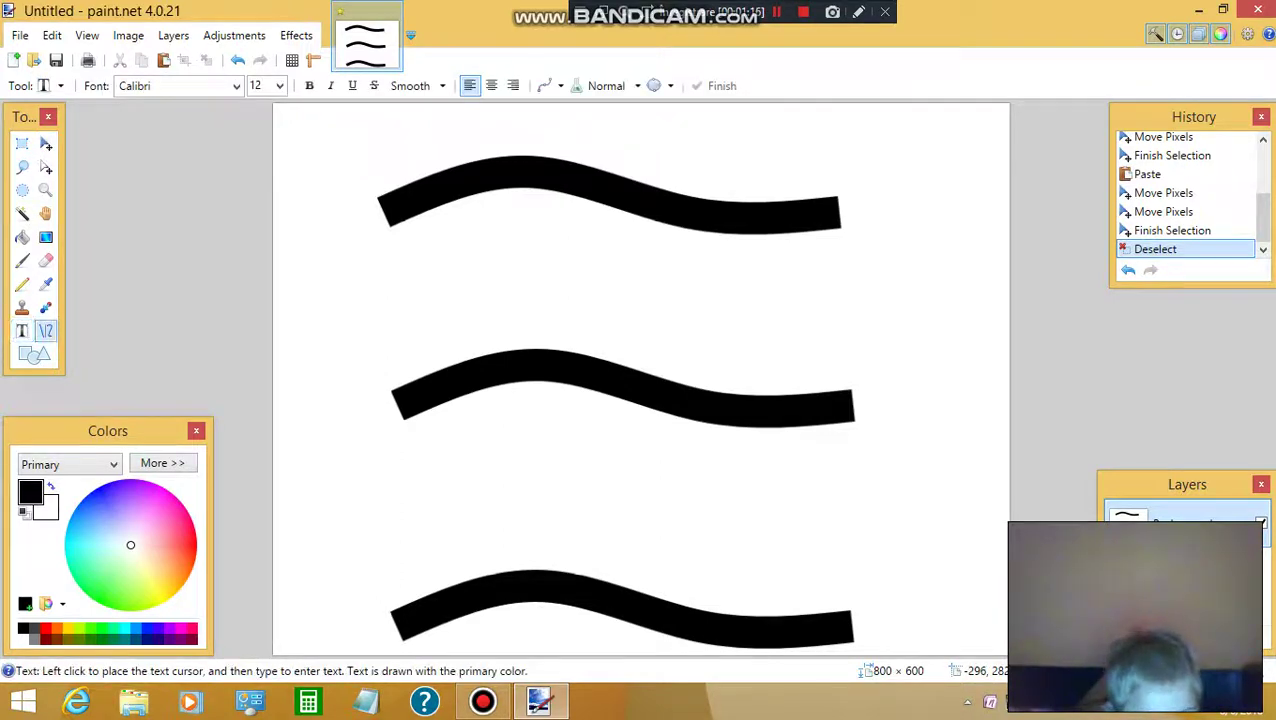
click(45, 331)
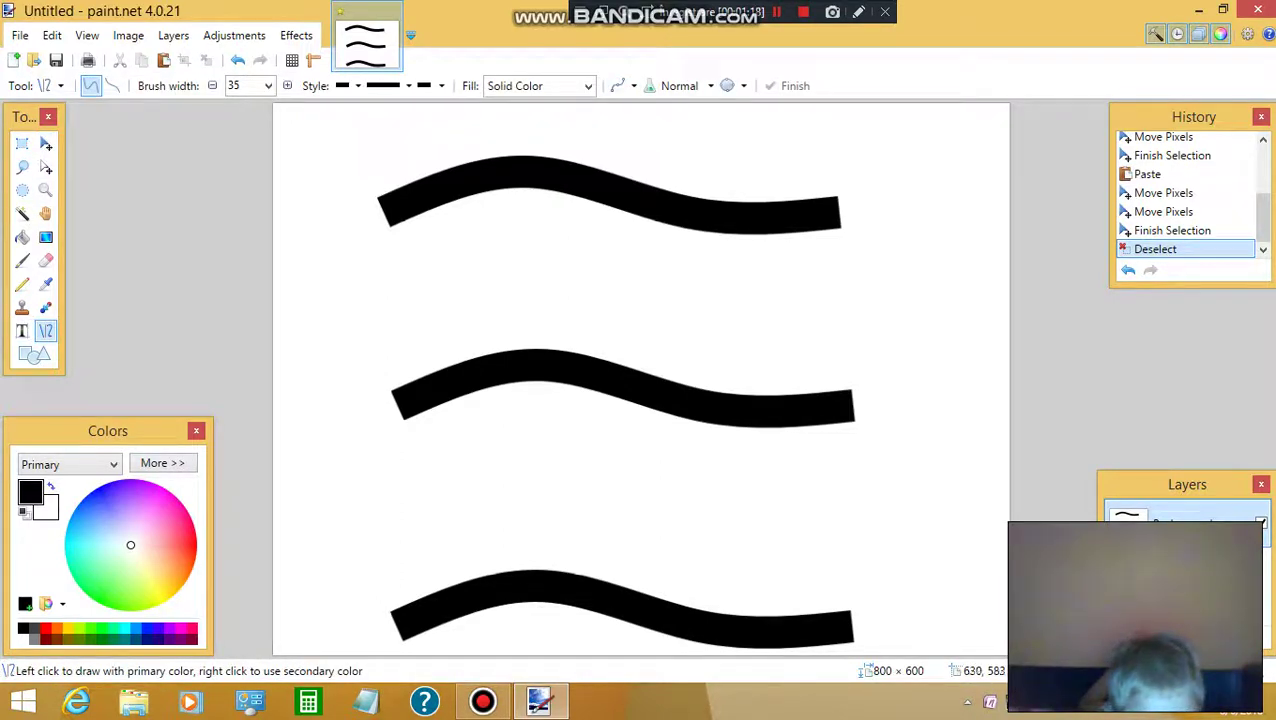
mouse_move(853, 640)
mouse_down()
mouse_move(870, 259)
mouse_move(831, 191)
mouse_up()
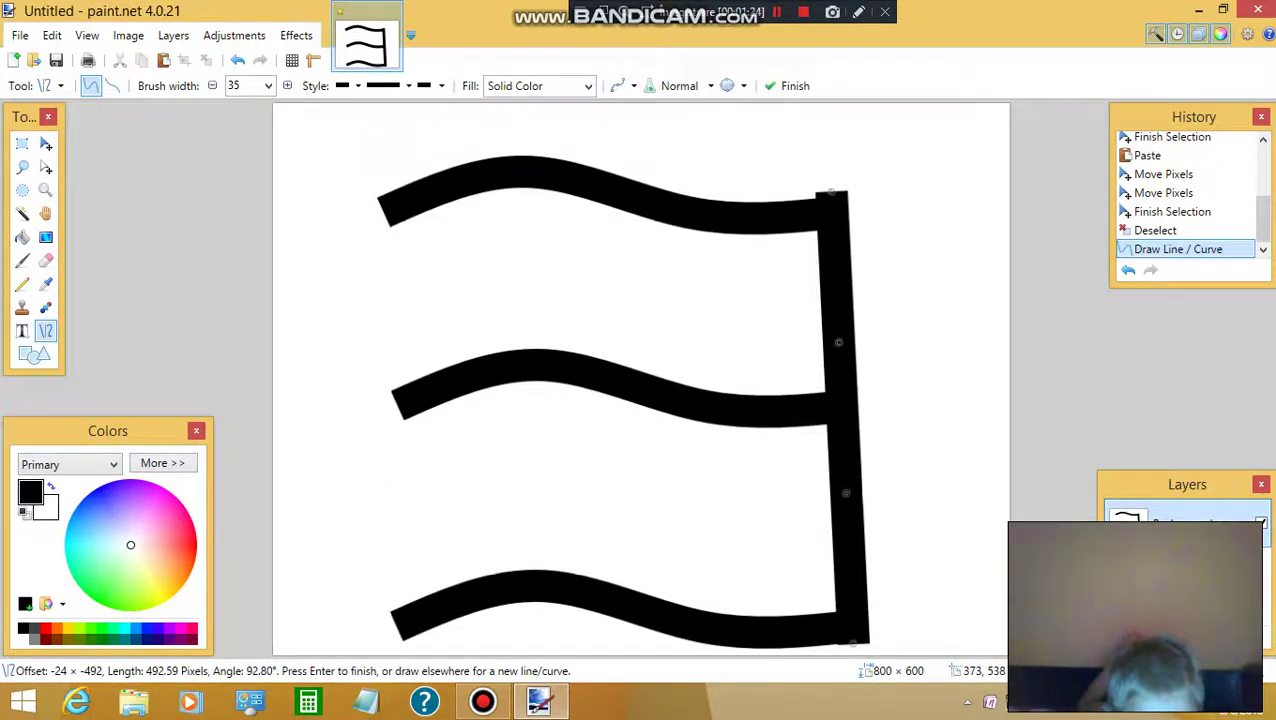
mouse_move(617, 599)
mouse_down()
mouse_move(540, 322)
mouse_move(560, 229)
mouse_move(589, 187)
mouse_up()
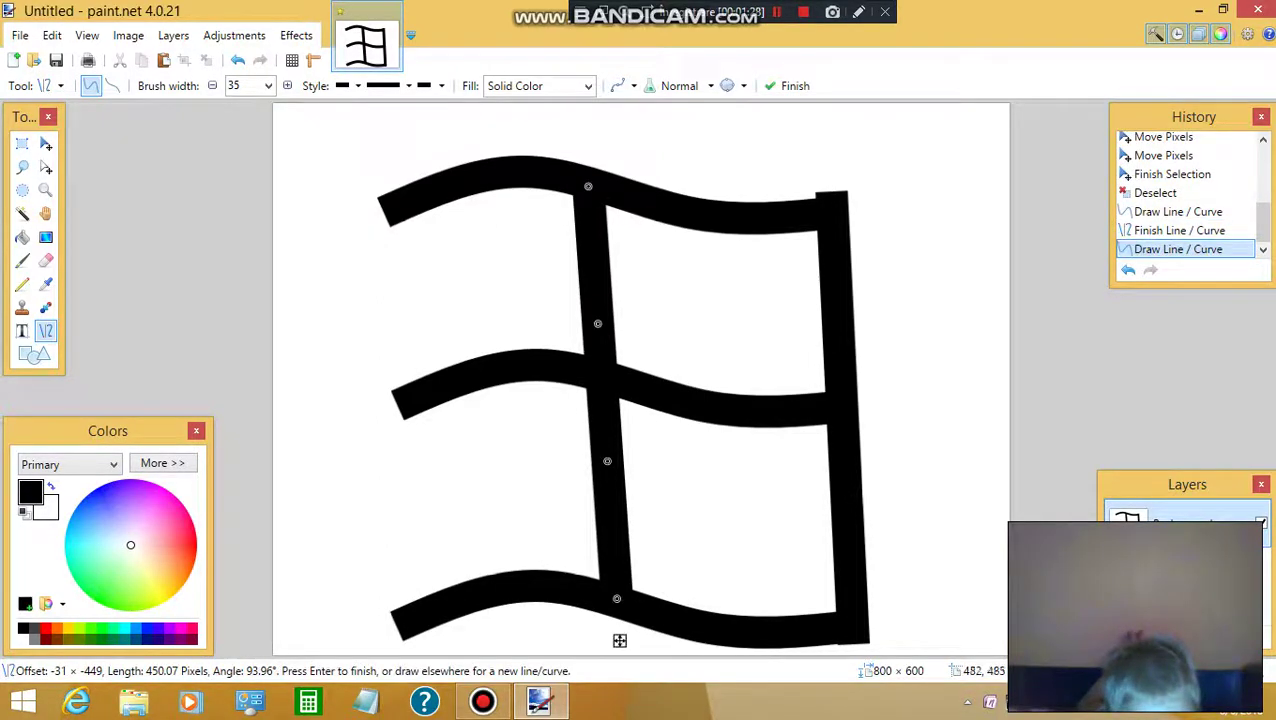
mouse_move(697, 612)
mouse_down()
mouse_move(659, 275)
mouse_move(673, 216)
mouse_up()
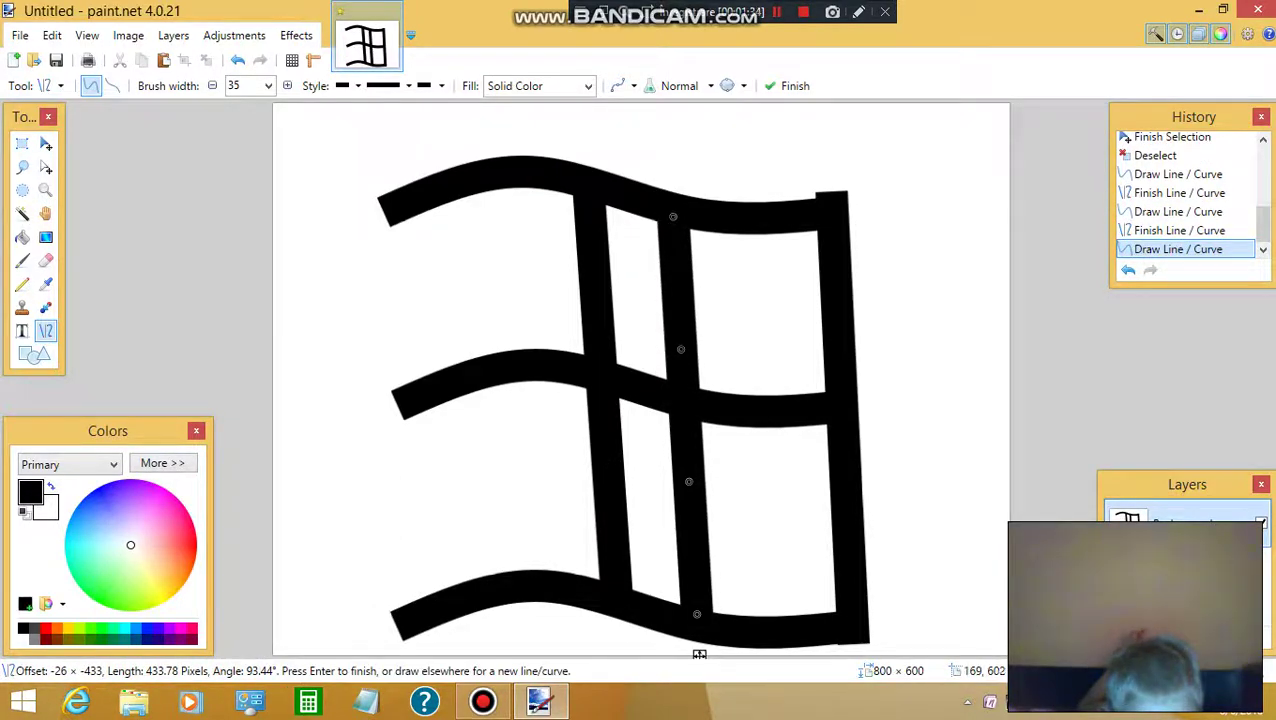
drag(403, 648, 374, 191)
Paint the flag's upper-left pane red with the Paintbrush.
click(45, 284)
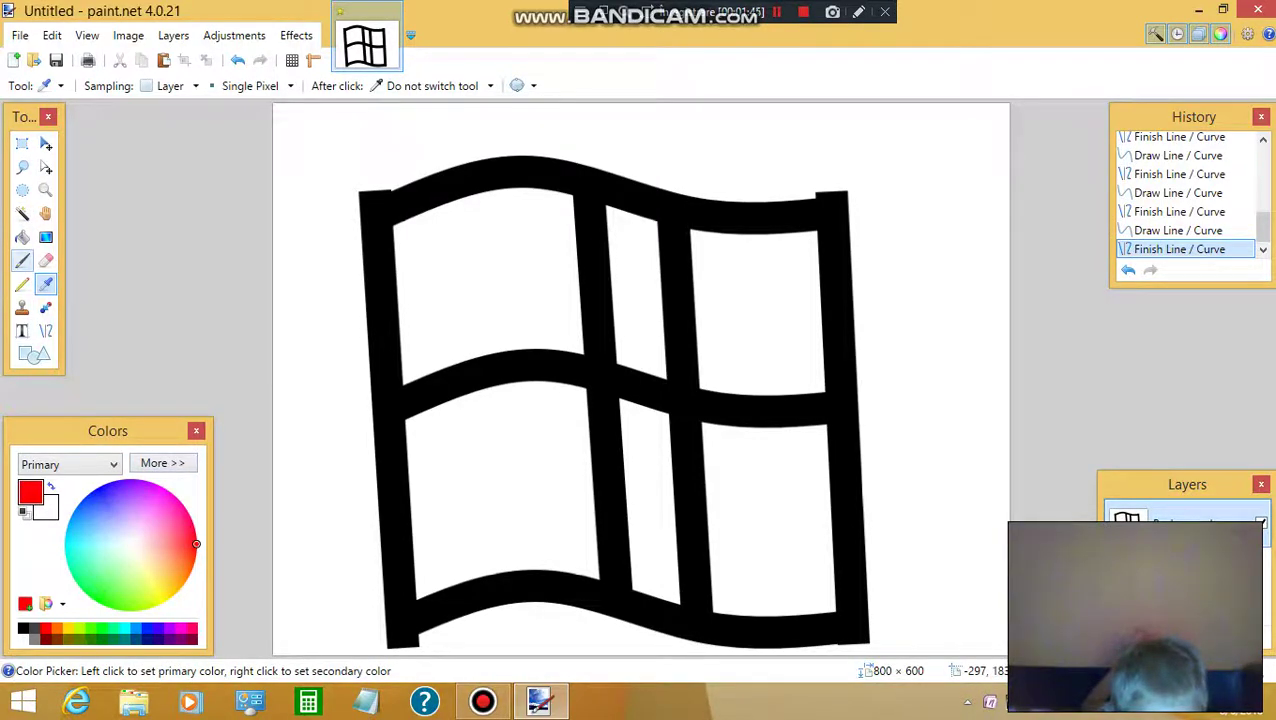
click(22, 284)
click(22, 260)
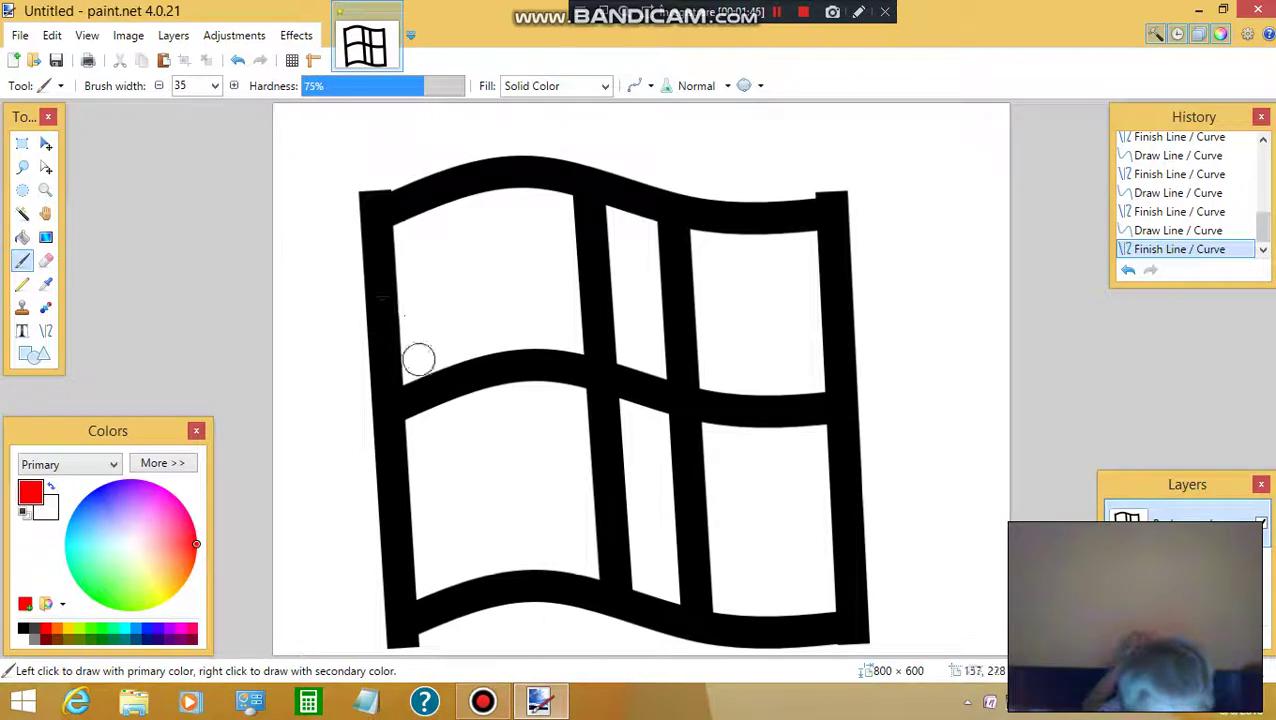
mouse_move(407, 379)
mouse_down()
mouse_move(402, 228)
mouse_move(522, 191)
mouse_move(568, 206)
mouse_move(577, 349)
mouse_move(529, 332)
mouse_move(423, 367)
mouse_move(432, 243)
mouse_move(474, 218)
mouse_move(542, 211)
mouse_move(566, 323)
mouse_move(452, 323)
mouse_move(447, 297)
mouse_move(471, 270)
mouse_move(499, 295)
mouse_move(453, 322)
mouse_move(450, 275)
mouse_move(535, 304)
mouse_move(521, 236)
mouse_move(491, 257)
mouse_up()
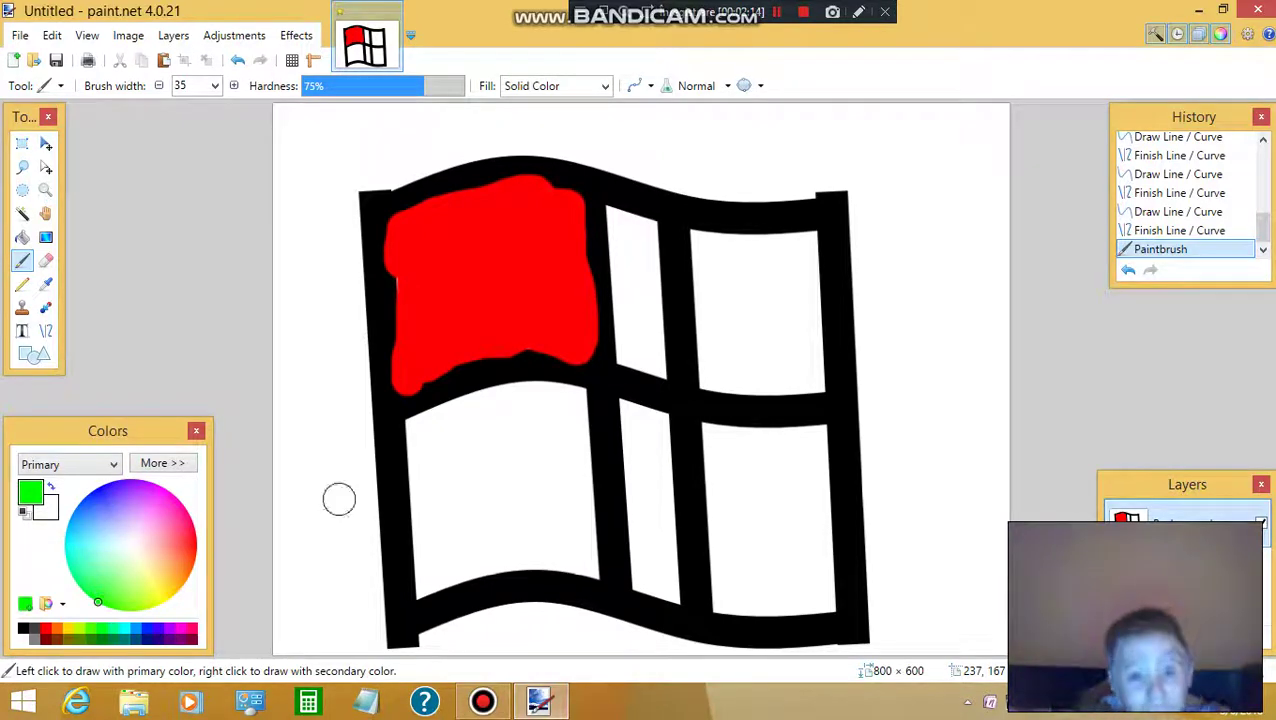
mouse_move(705, 379)
mouse_down()
mouse_move(700, 244)
mouse_move(795, 232)
mouse_move(814, 262)
mouse_move(822, 380)
mouse_move(728, 378)
mouse_move(729, 265)
mouse_move(790, 255)
mouse_move(785, 300)
mouse_move(750, 355)
mouse_move(810, 360)
mouse_move(750, 312)
mouse_move(746, 326)
mouse_up()
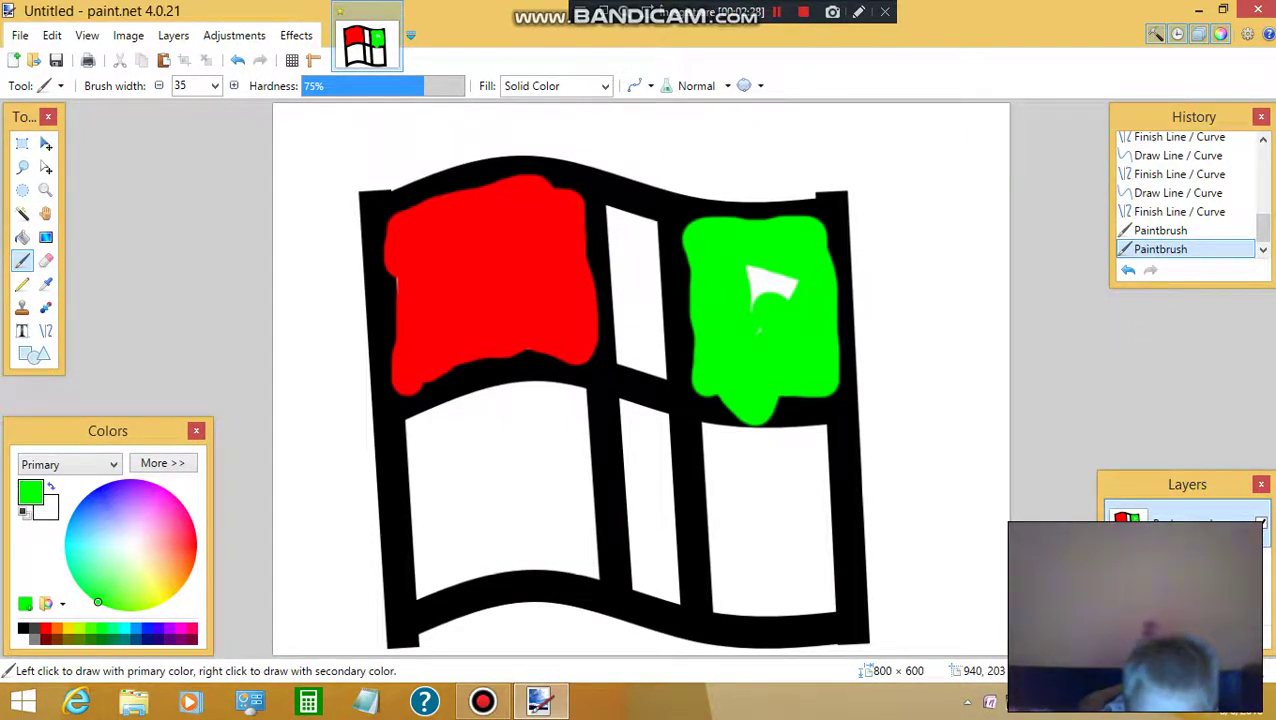
key(ctrl+z)
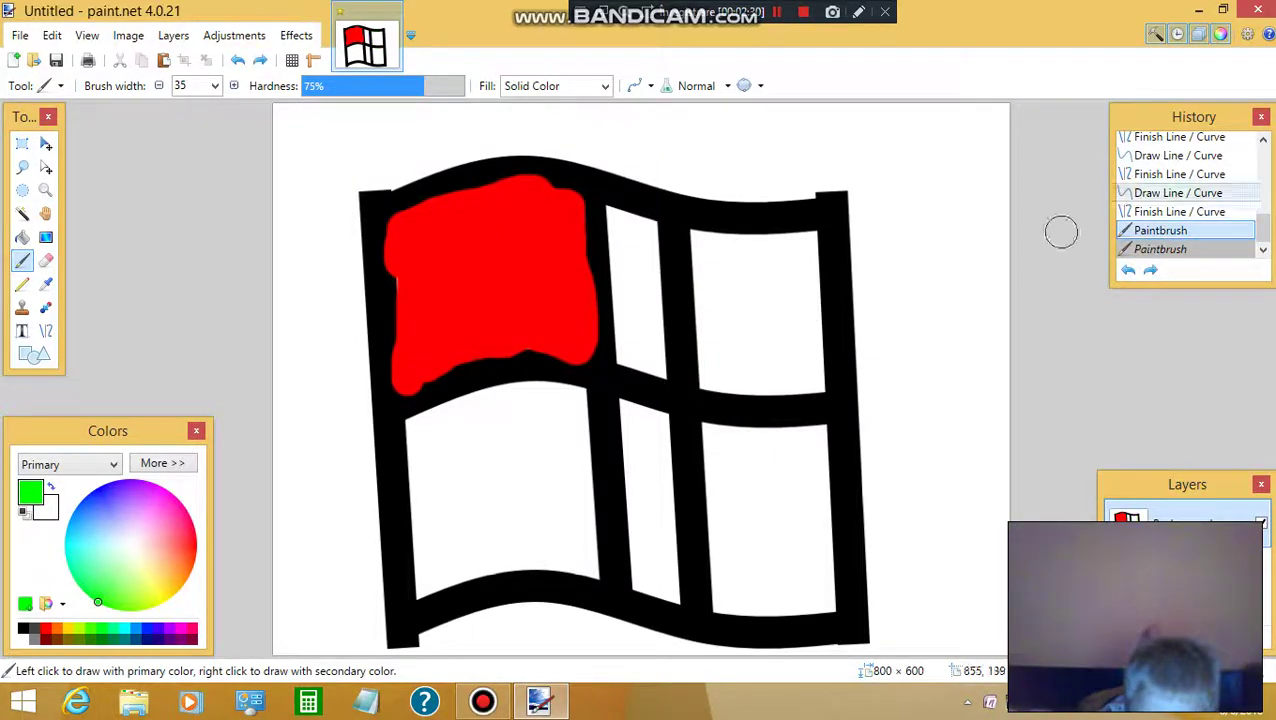
key(ctrl+y)
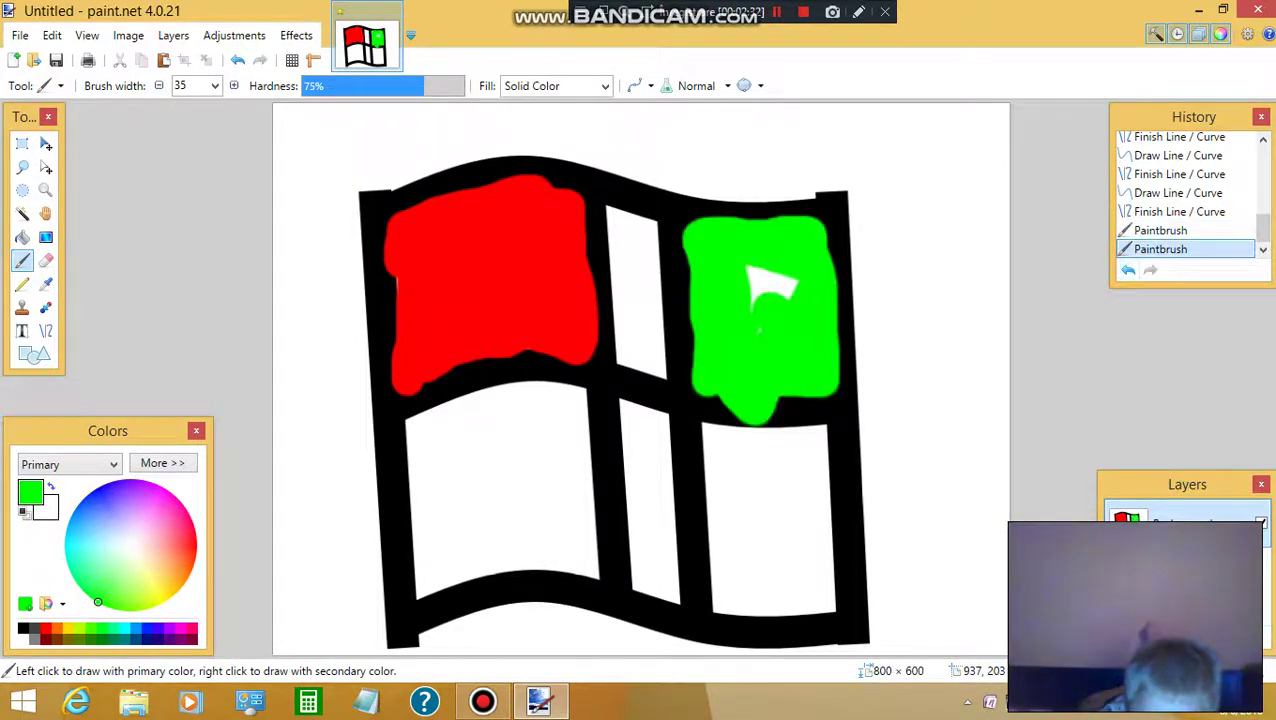
key(ctrl+z)
Paint the flag's upper-right pane bright green with the Paintbrush, covering the remaining white spots.
mouse_move(709, 396)
mouse_down()
mouse_move(700, 245)
mouse_move(713, 271)
mouse_move(768, 243)
mouse_move(803, 243)
mouse_move(821, 386)
mouse_move(733, 378)
mouse_move(747, 258)
mouse_move(773, 265)
mouse_up()
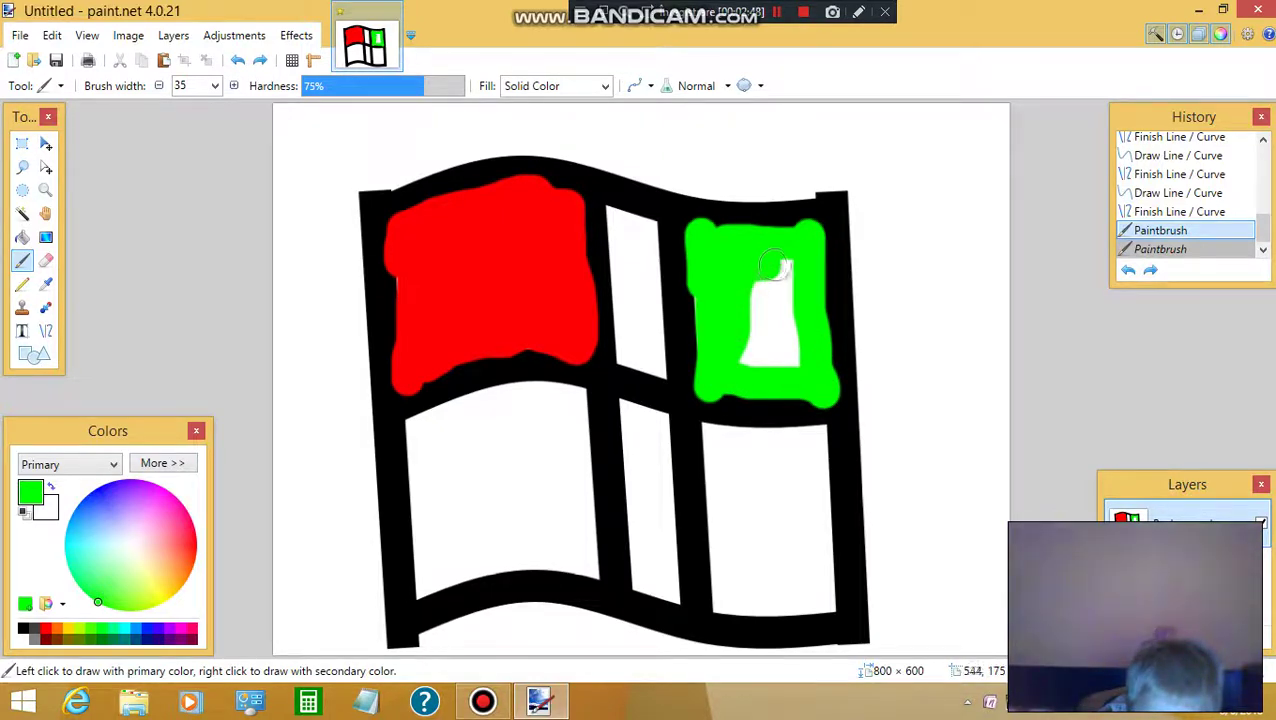
mouse_move(797, 360)
mouse_down()
mouse_move(752, 357)
mouse_move(756, 287)
mouse_up()
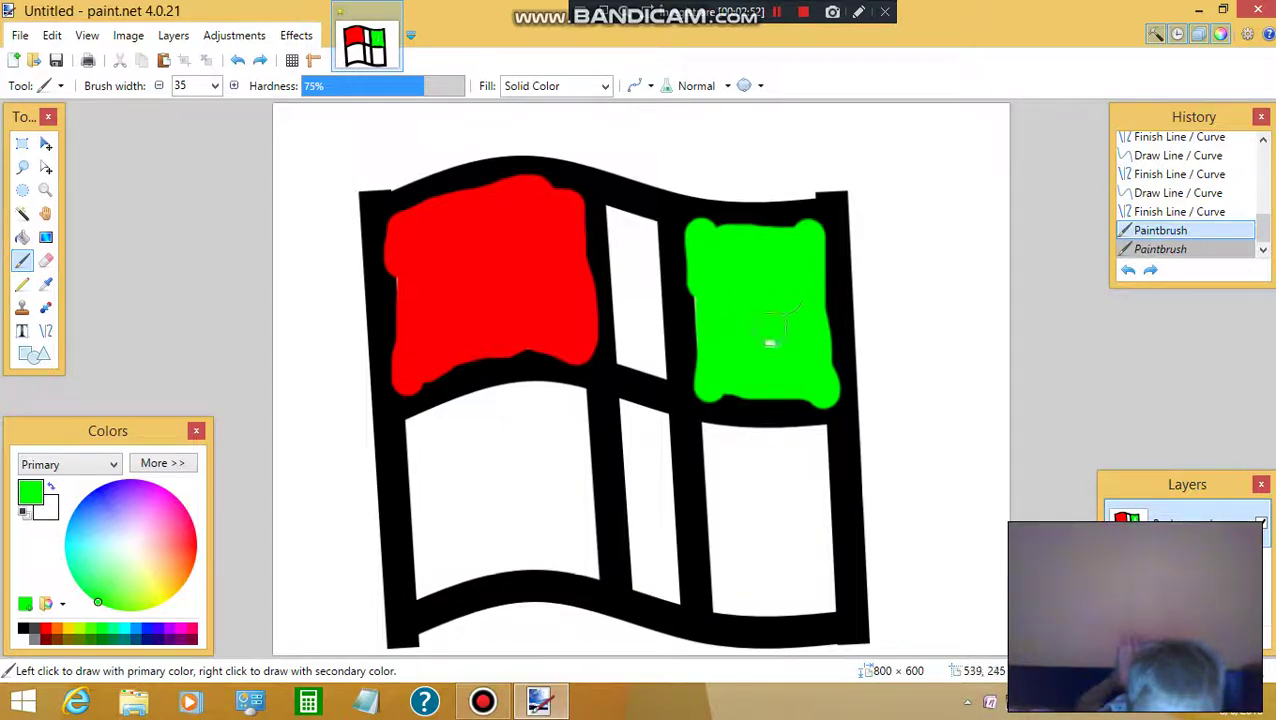
click(1160, 249)
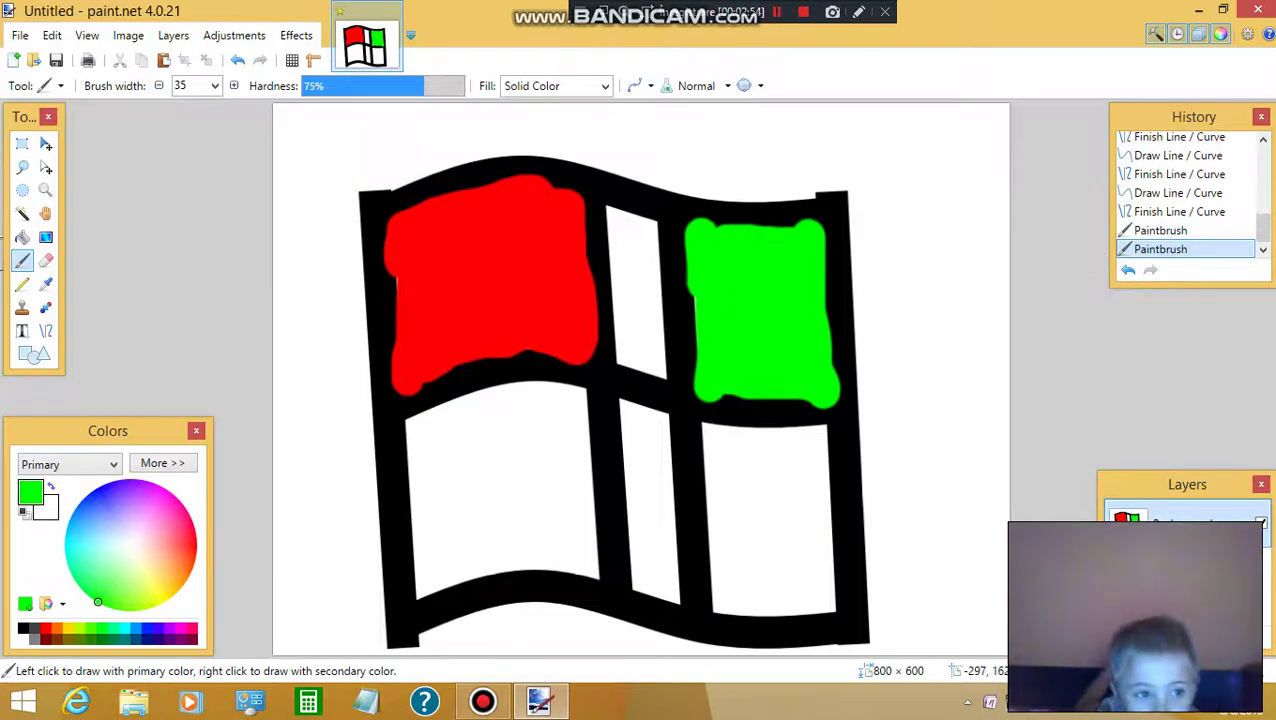
Fill the two narrow white gaps between the middle vertical lines with black, using the Paint Bucket at 71% tolerance.
key(f)
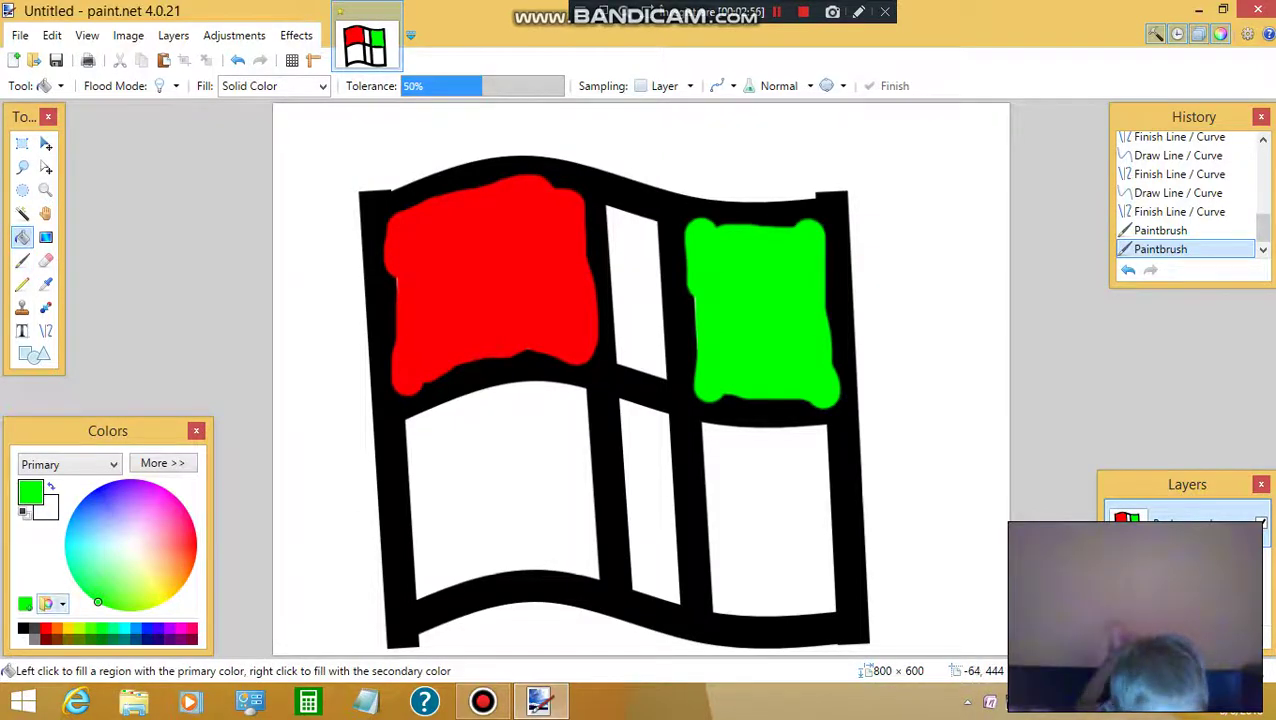
click(23, 628)
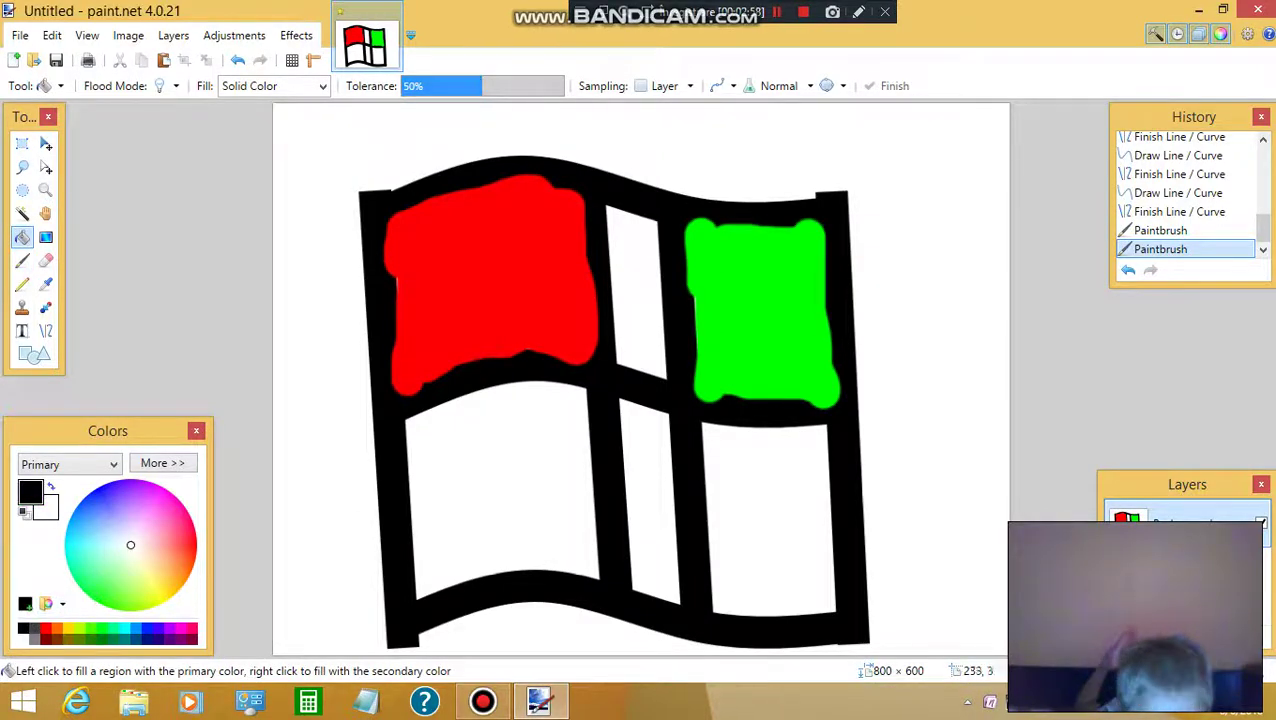
click(507, 86)
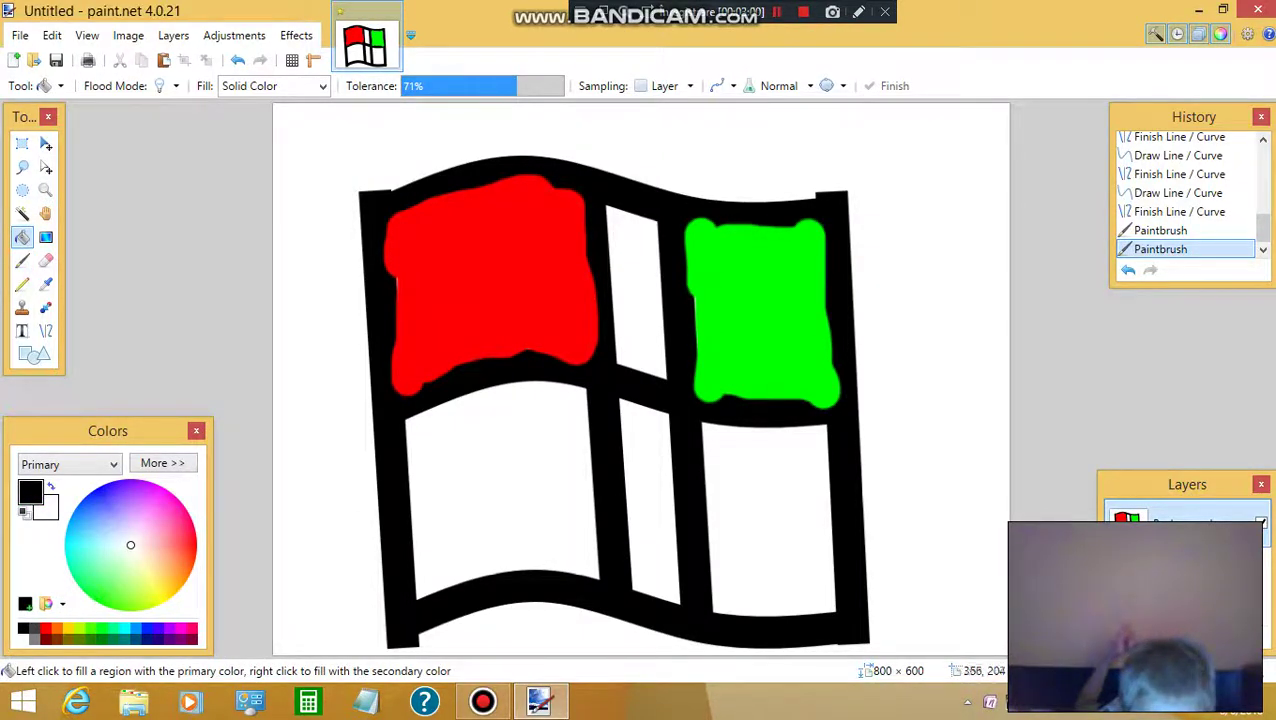
click(631, 292)
click(664, 463)
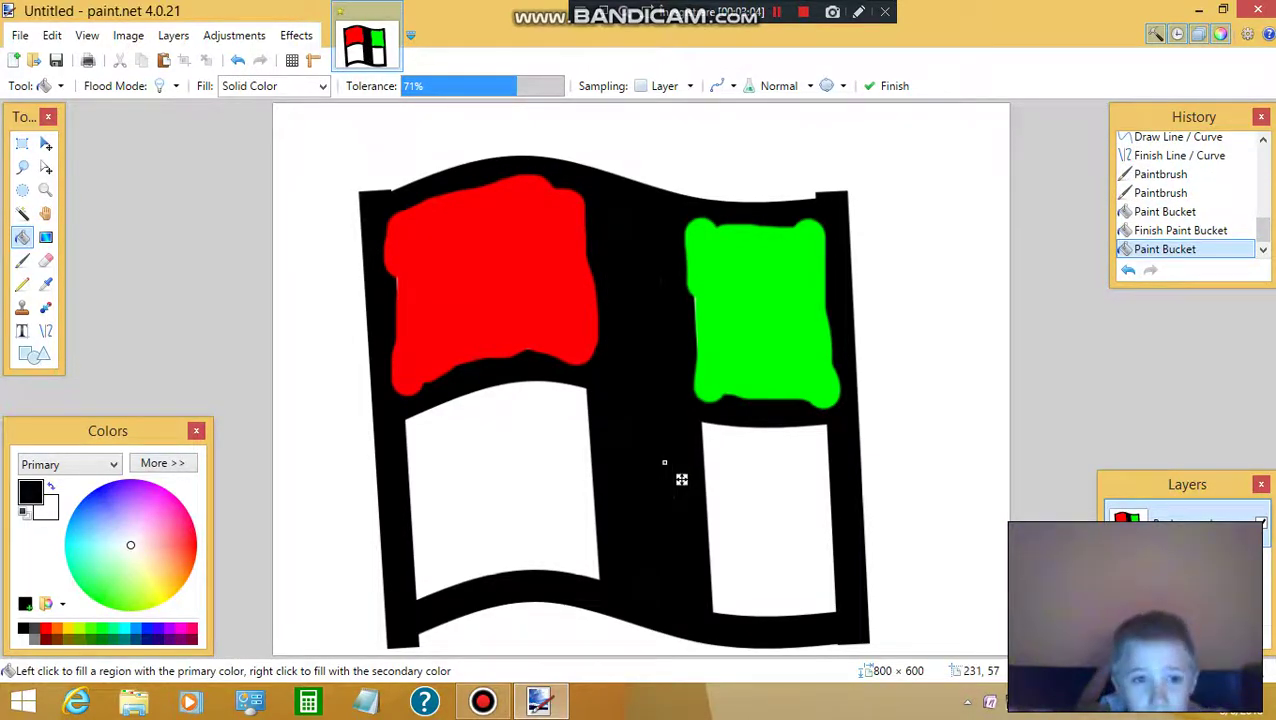
Raise the Paint Bucket tolerance to 79%.
key(Right)
key(Right)
key(Right)
key(Right)
key(Right)
key(Right)
key(Right)
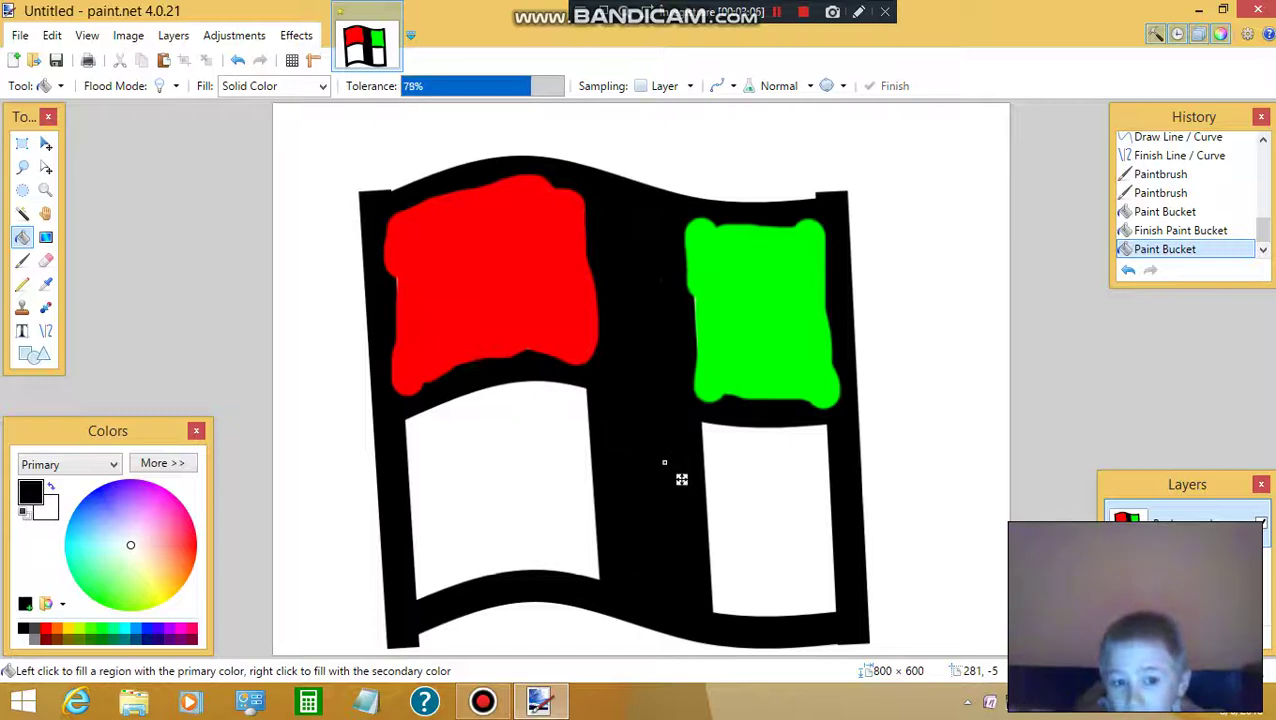
Fill the flag's middle bar with black, using the Paint Bucket at 42% tolerance.
click(663, 353)
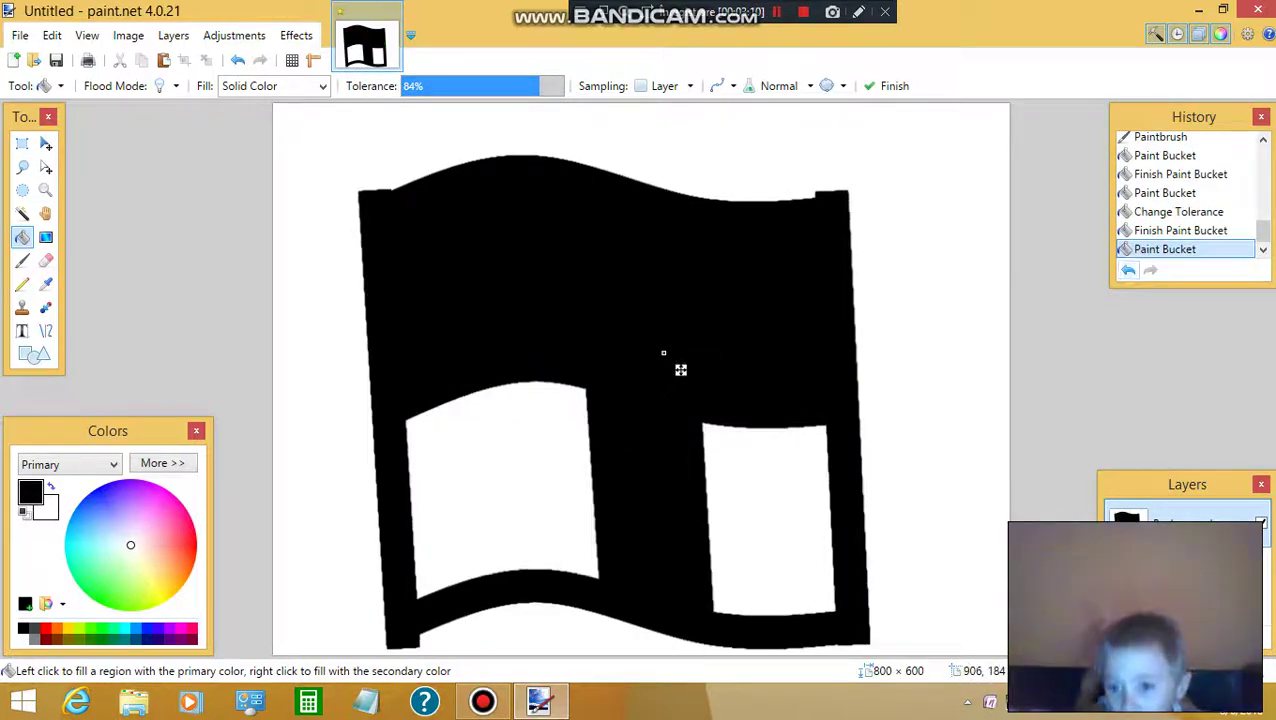
click(1128, 270)
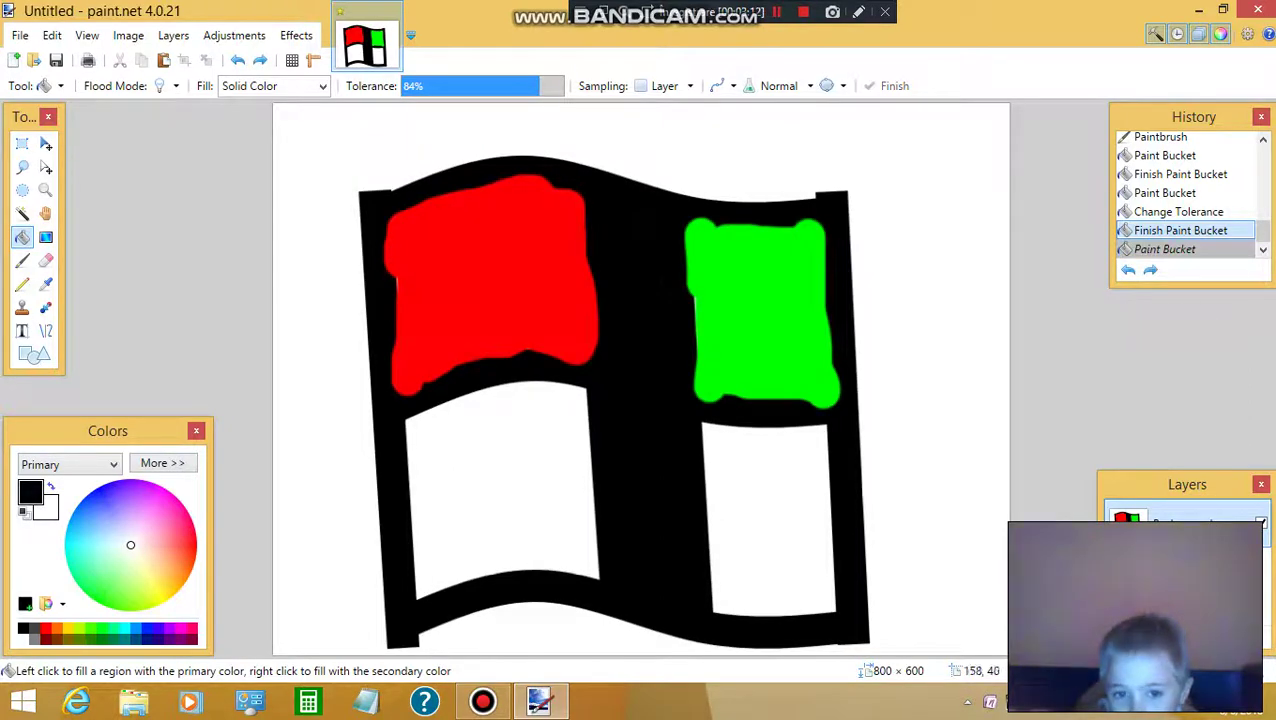
click(474, 86)
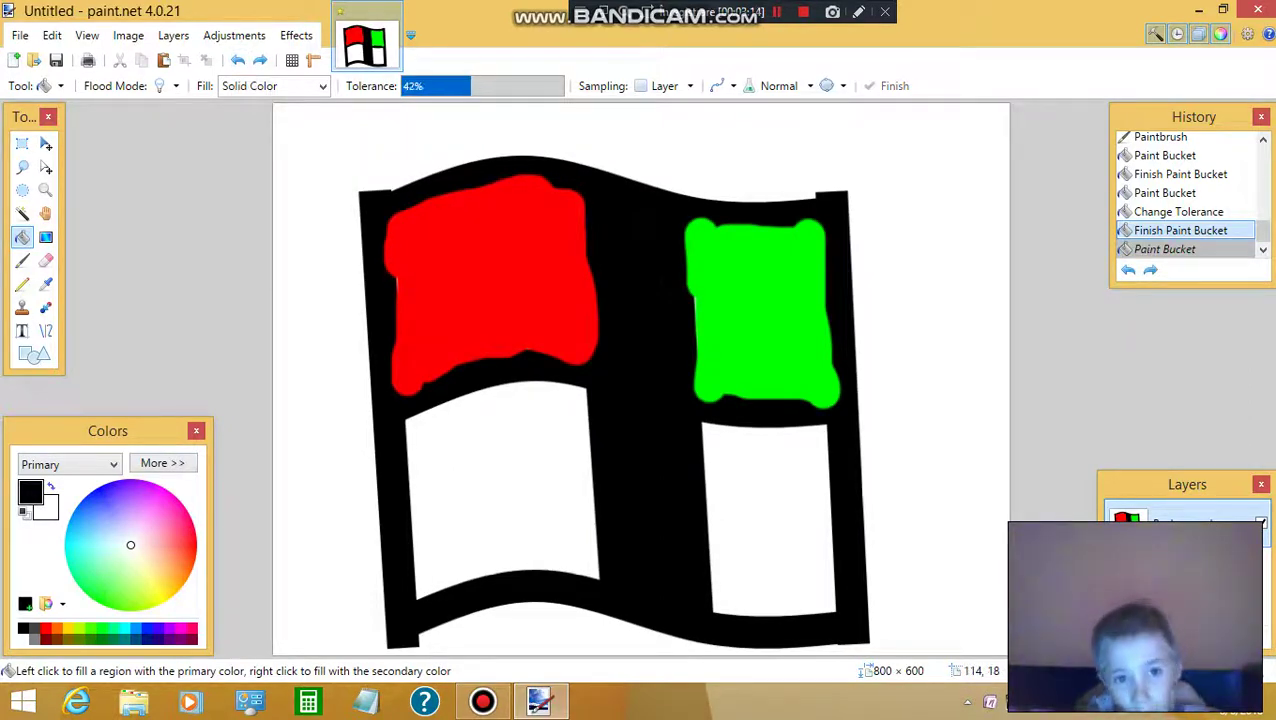
click(643, 272)
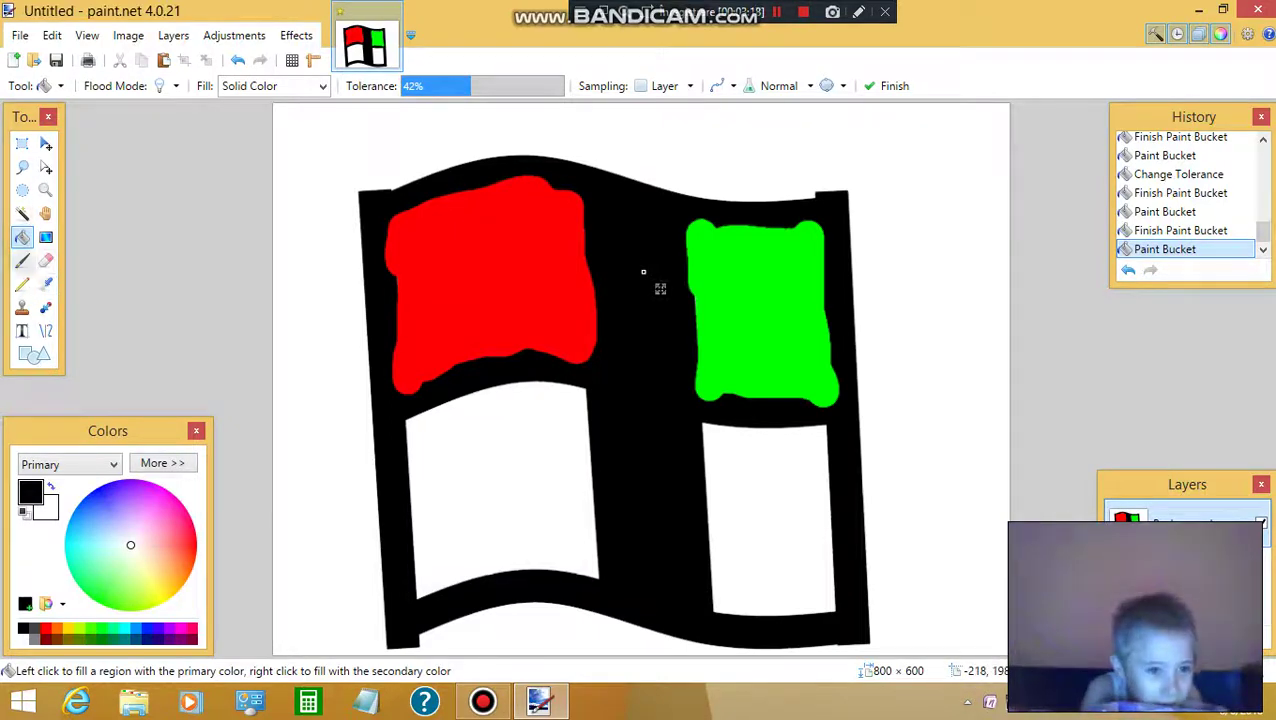
Paint the flag's lower-left pane blue with the Paintbrush at a brush width of 35.
key(b)
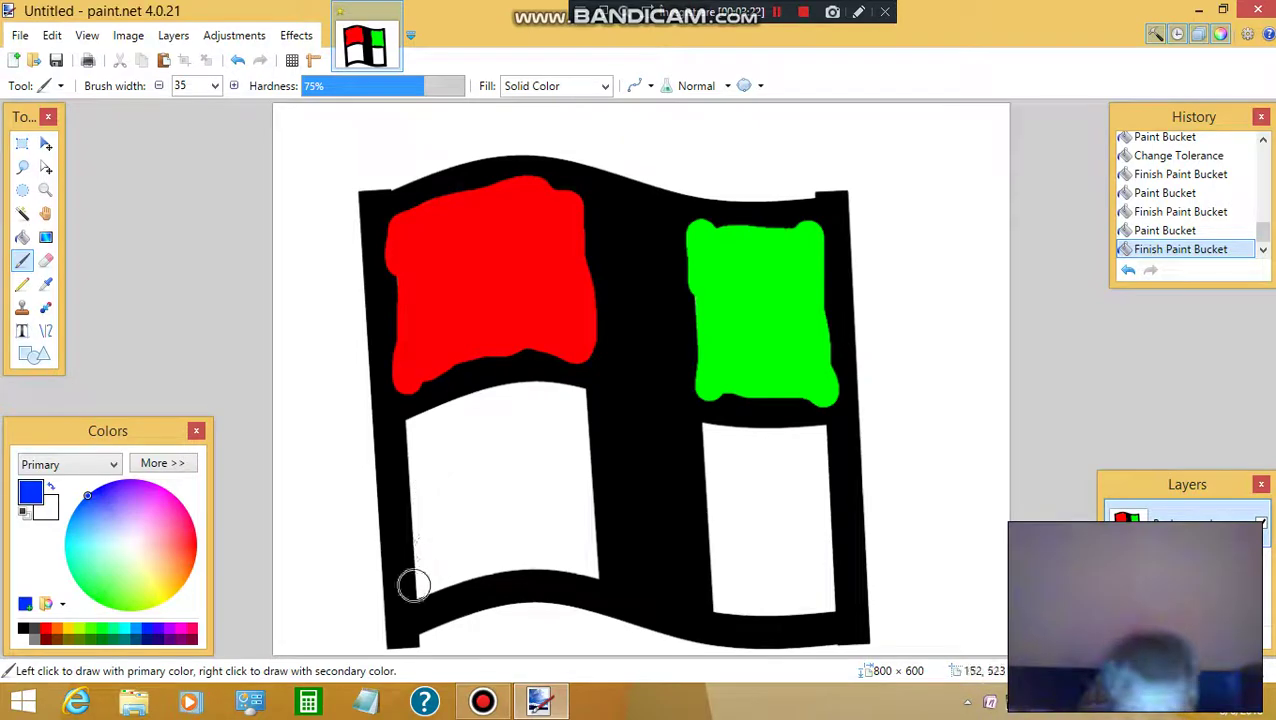
drag(432, 590, 432, 547)
click(1127, 270)
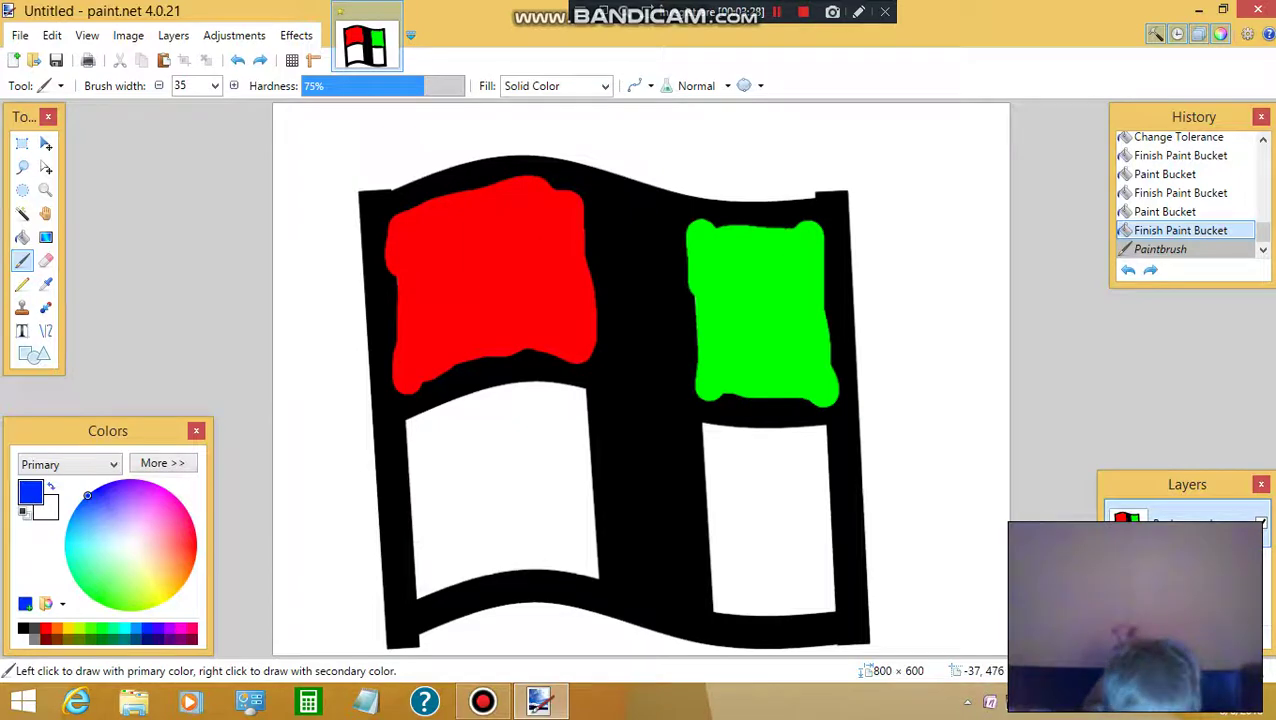
mouse_move(421, 598)
mouse_down()
mouse_move(416, 424)
mouse_move(509, 389)
mouse_move(576, 384)
mouse_move(592, 571)
mouse_move(532, 560)
mouse_move(432, 575)
mouse_move(453, 469)
mouse_move(436, 437)
mouse_move(483, 419)
mouse_move(561, 409)
mouse_move(573, 549)
mouse_move(514, 535)
mouse_move(451, 543)
mouse_move(450, 471)
mouse_move(476, 426)
mouse_move(538, 459)
mouse_move(525, 514)
mouse_move(541, 490)
mouse_move(467, 504)
mouse_move(488, 458)
mouse_move(516, 445)
mouse_move(481, 472)
mouse_move(497, 490)
mouse_move(510, 473)
mouse_move(478, 464)
mouse_up()
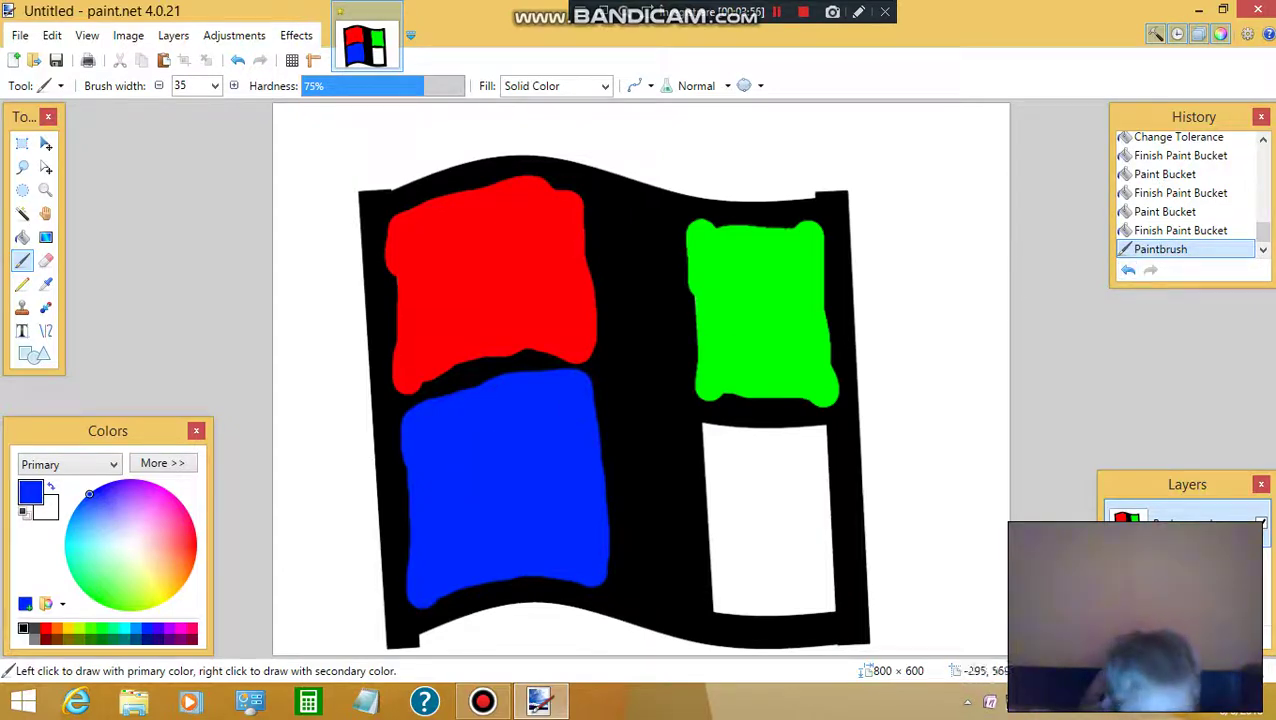
Touch up the lower-right corner of the red pane with black Paintbrush strokes.
click(22, 628)
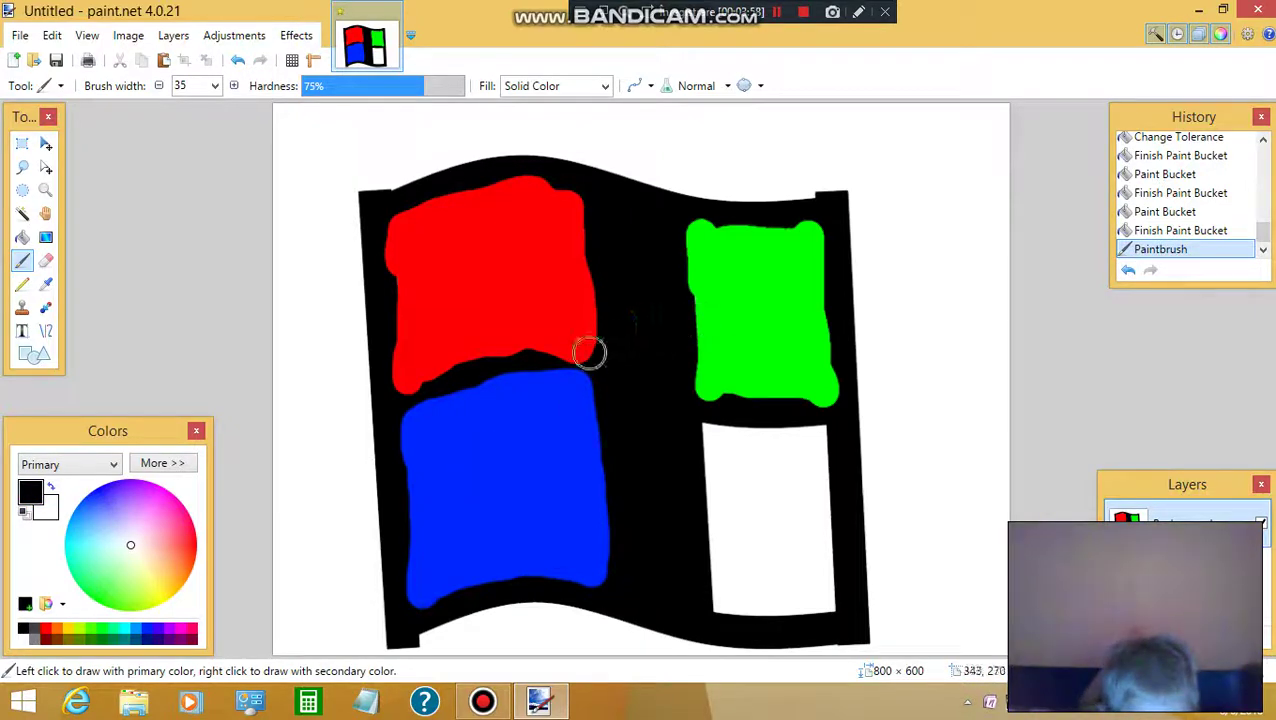
drag(590, 350, 576, 356)
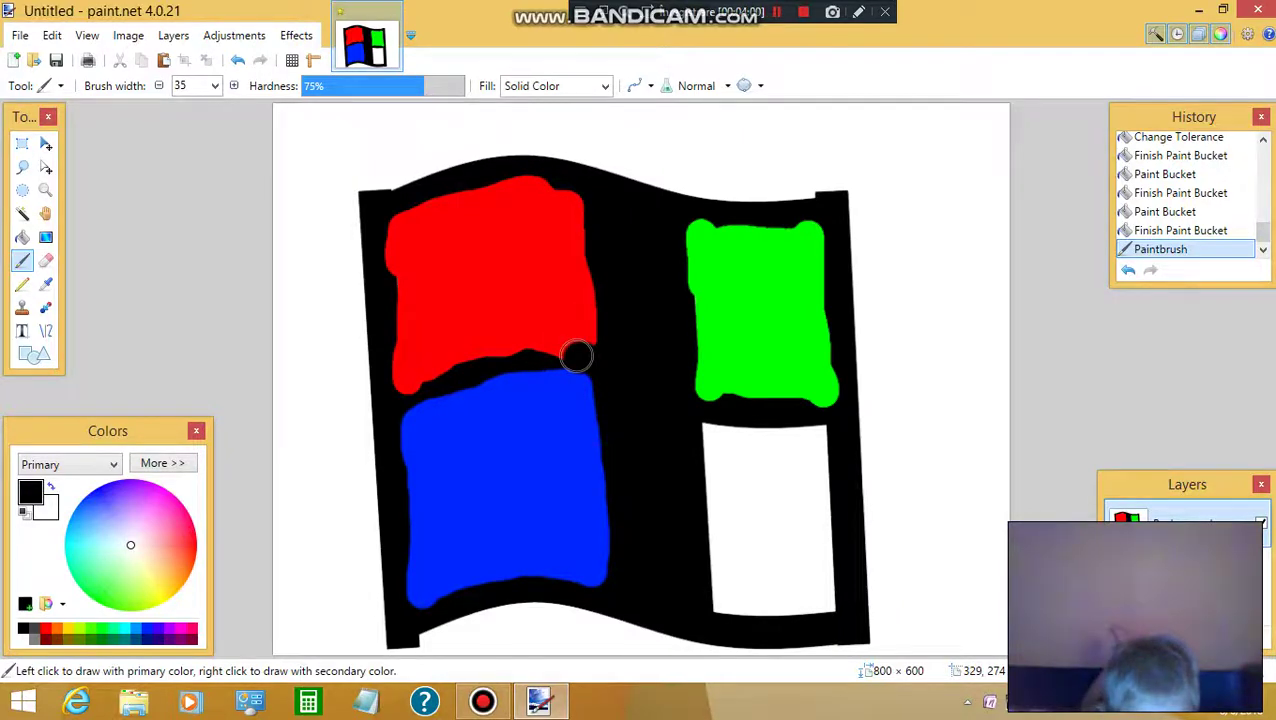
click(576, 356)
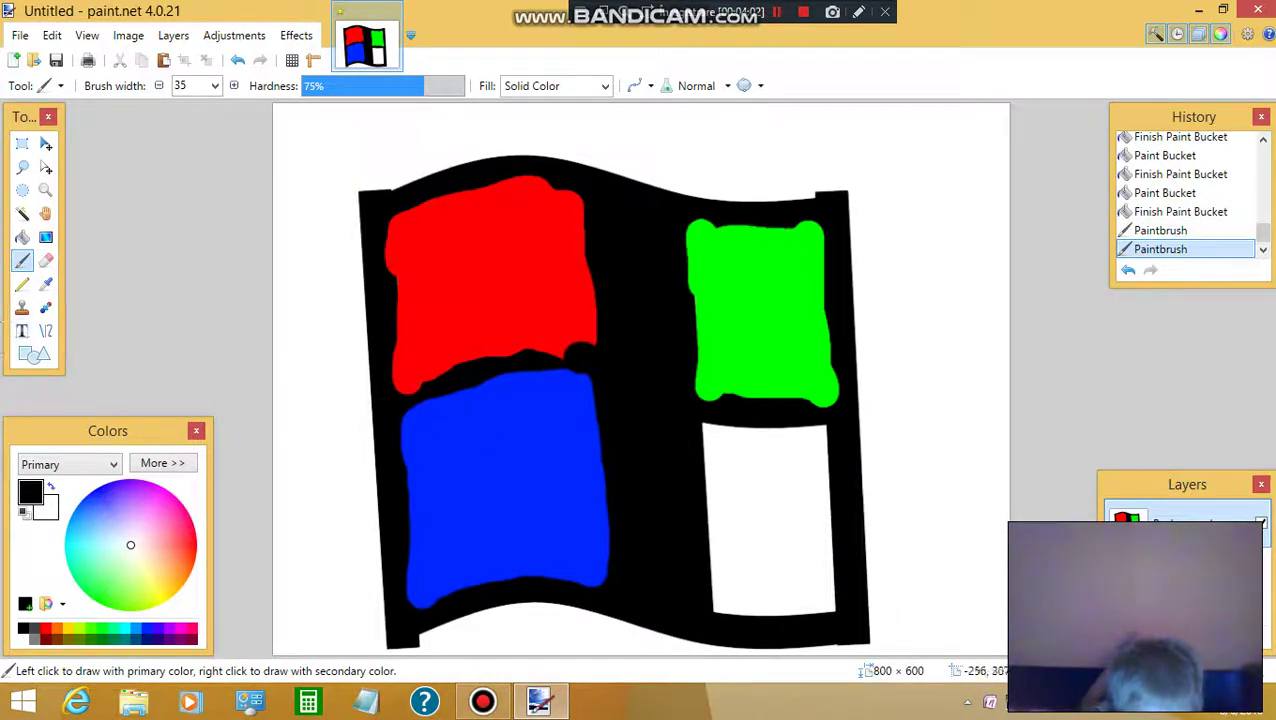
Paint the flag's lower-right pane yellow with the Paintbrush, covering the whole white area.
click(162, 601)
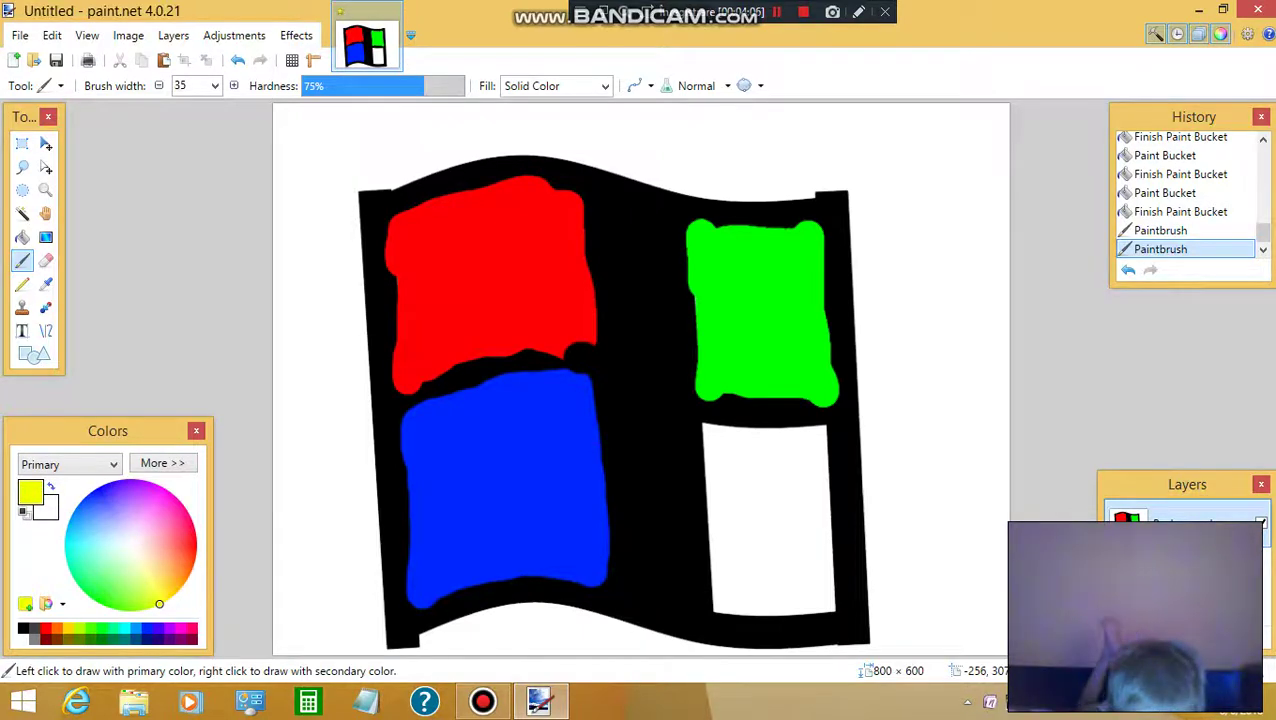
mouse_move(712, 603)
mouse_down()
mouse_move(715, 430)
mouse_move(824, 446)
mouse_move(703, 427)
mouse_up()
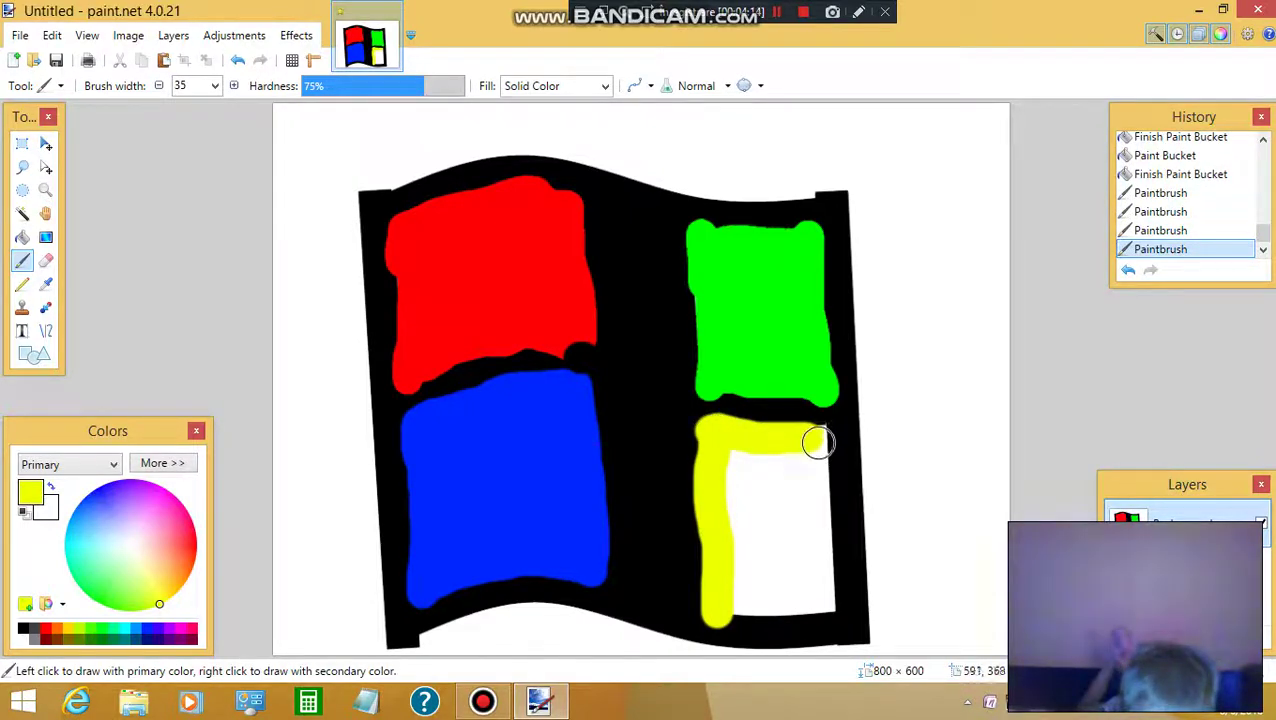
mouse_move(817, 442)
mouse_down()
mouse_move(824, 603)
mouse_move(730, 597)
mouse_move(733, 472)
mouse_move(748, 457)
mouse_move(800, 461)
mouse_move(802, 584)
mouse_move(765, 578)
mouse_move(749, 552)
mouse_move(766, 499)
mouse_move(757, 478)
mouse_move(781, 492)
mouse_move(779, 477)
mouse_move(776, 556)
mouse_up()
Try to select the whole flag with Rectangle Select and Lasso Select.
key(s)
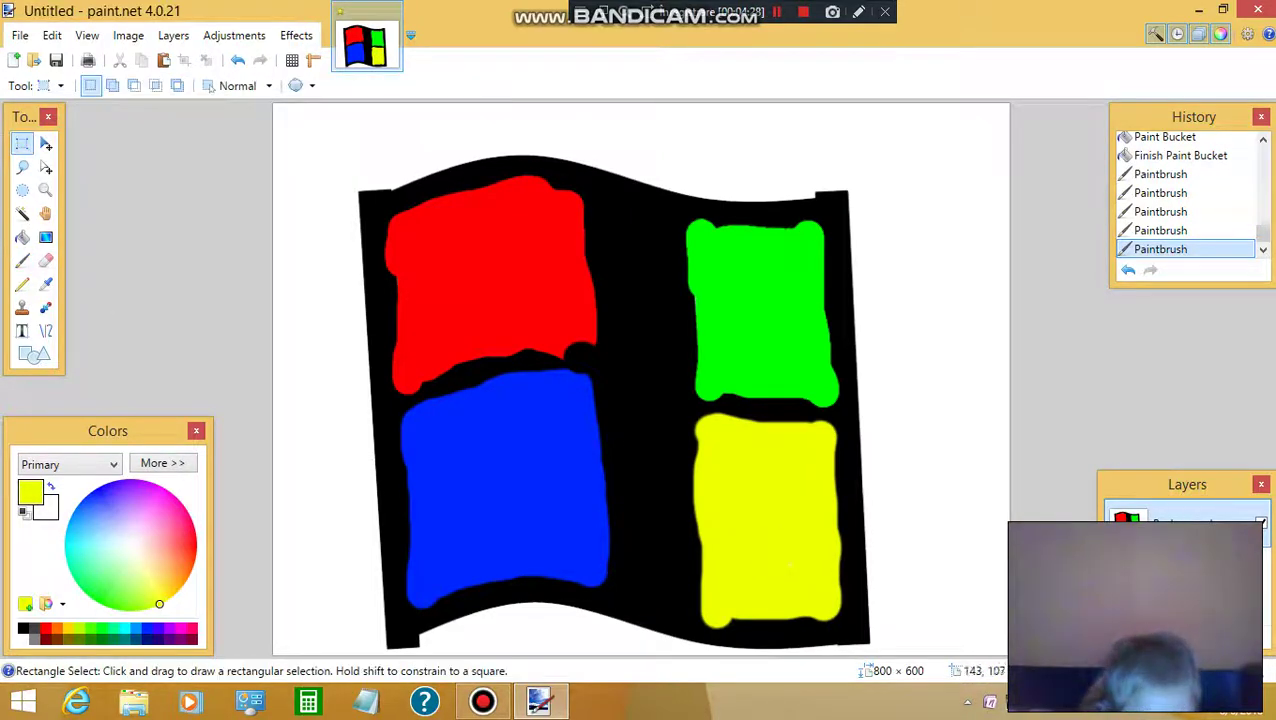
drag(255, 103, 944, 658)
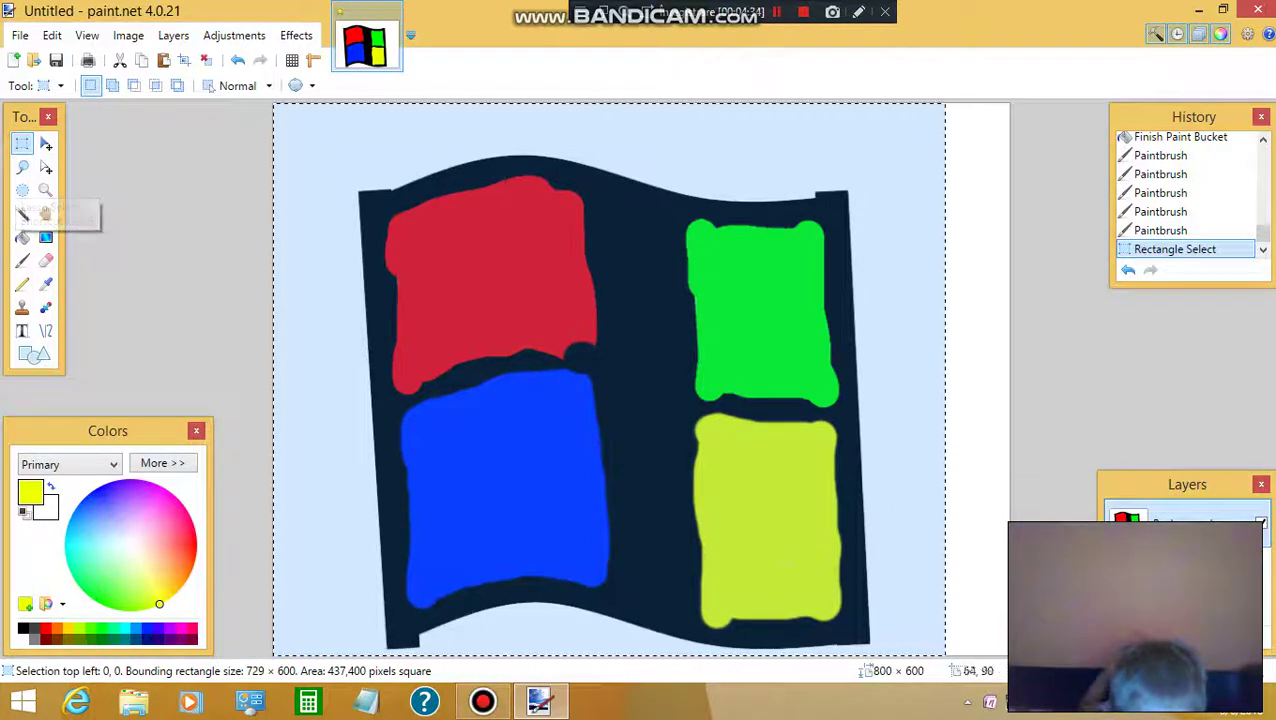
mouse_move(313, 121)
mouse_down()
mouse_move(447, 99)
mouse_move(829, 99)
mouse_up()
click(22, 167)
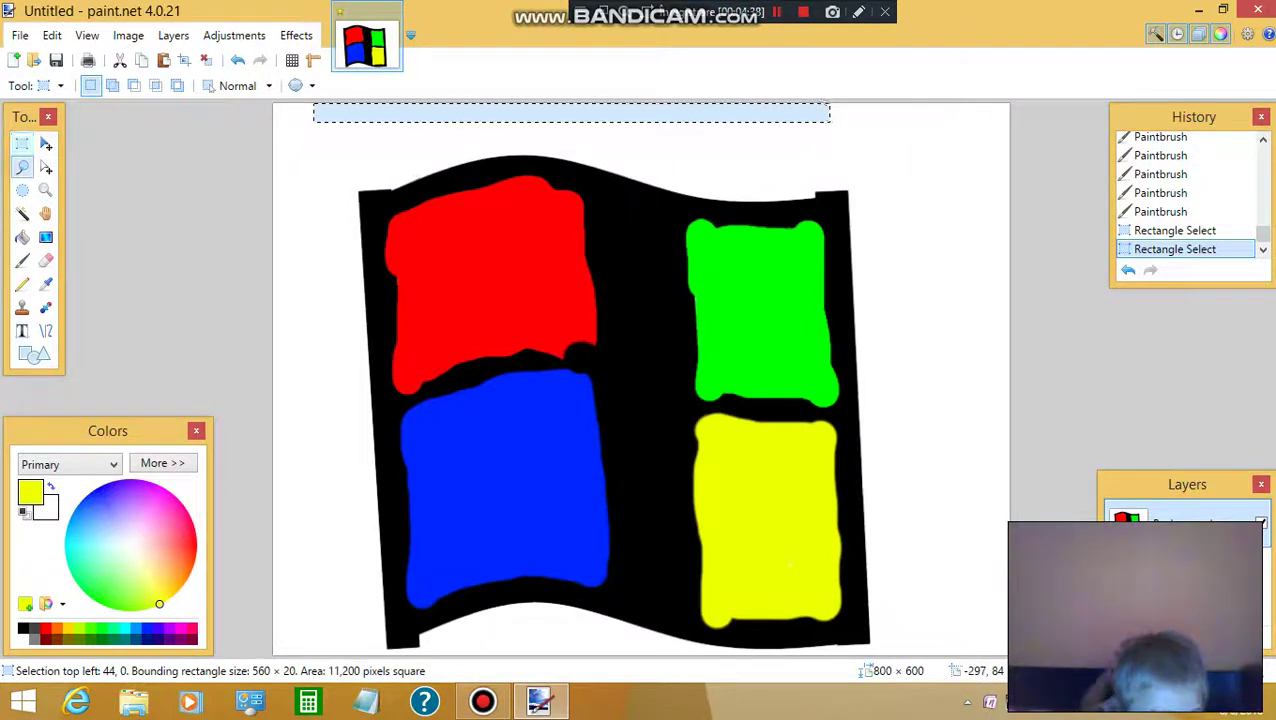
mouse_move(345, 172)
mouse_down()
mouse_move(404, 88)
mouse_move(451, 93)
mouse_move(848, 2)
mouse_move(990, 200)
mouse_move(700, 655)
mouse_move(575, 655)
mouse_up()
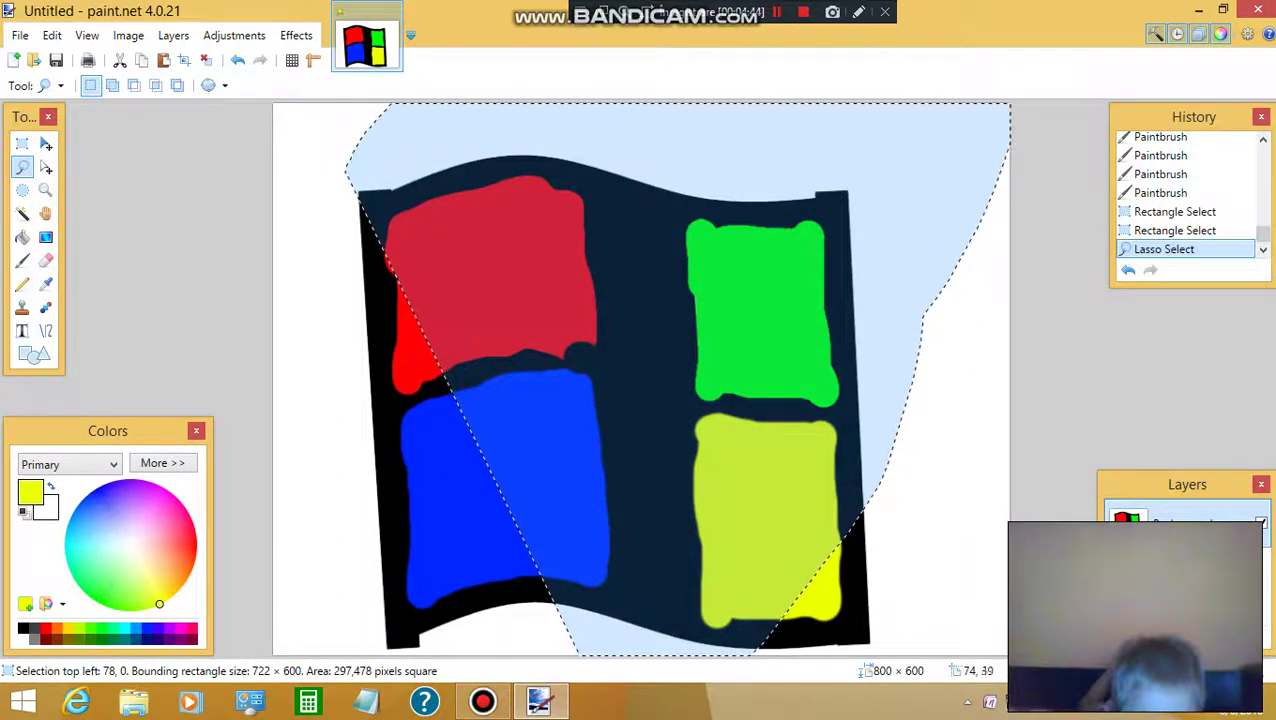
mouse_move(312, 170)
mouse_down()
mouse_move(407, 5)
mouse_move(740, 2)
mouse_up()
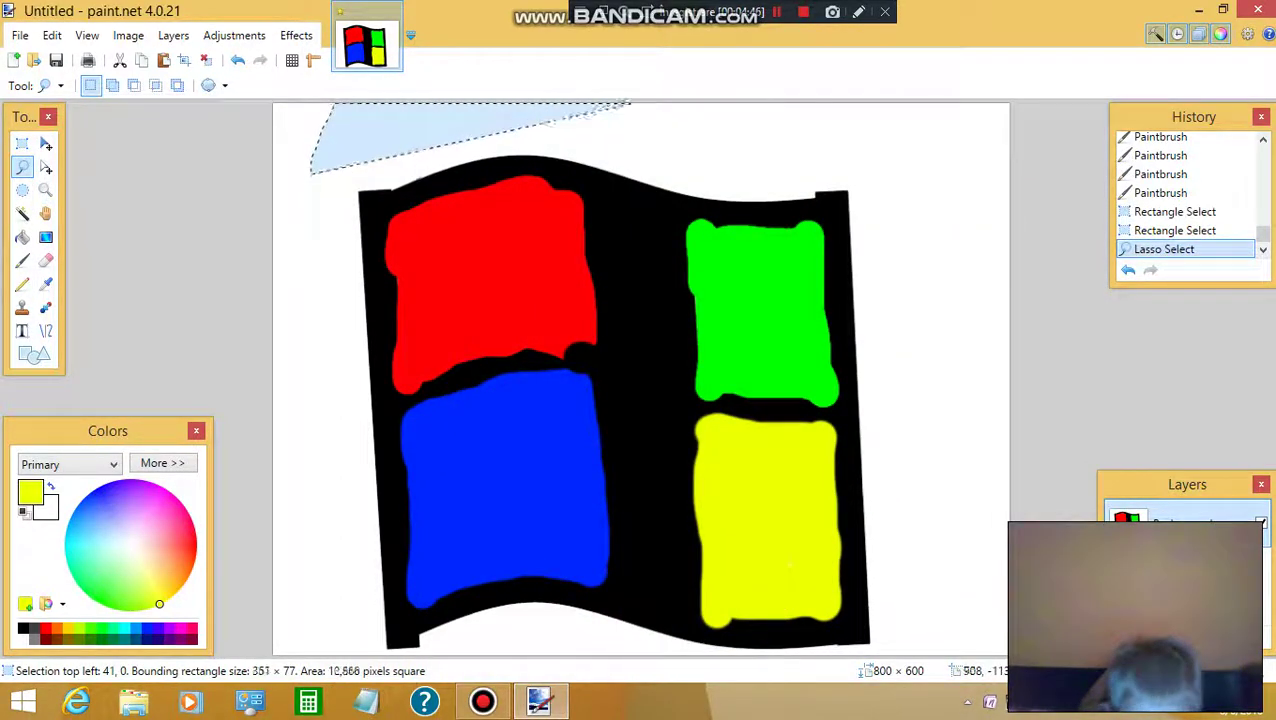
mouse_move(1135, 1)
mouse_down()
mouse_move(1203, 1)
mouse_move(1040, 360)
mouse_move(860, 680)
mouse_move(480, 690)
mouse_move(374, 719)
mouse_move(217, 712)
mouse_move(323, 712)
mouse_up()
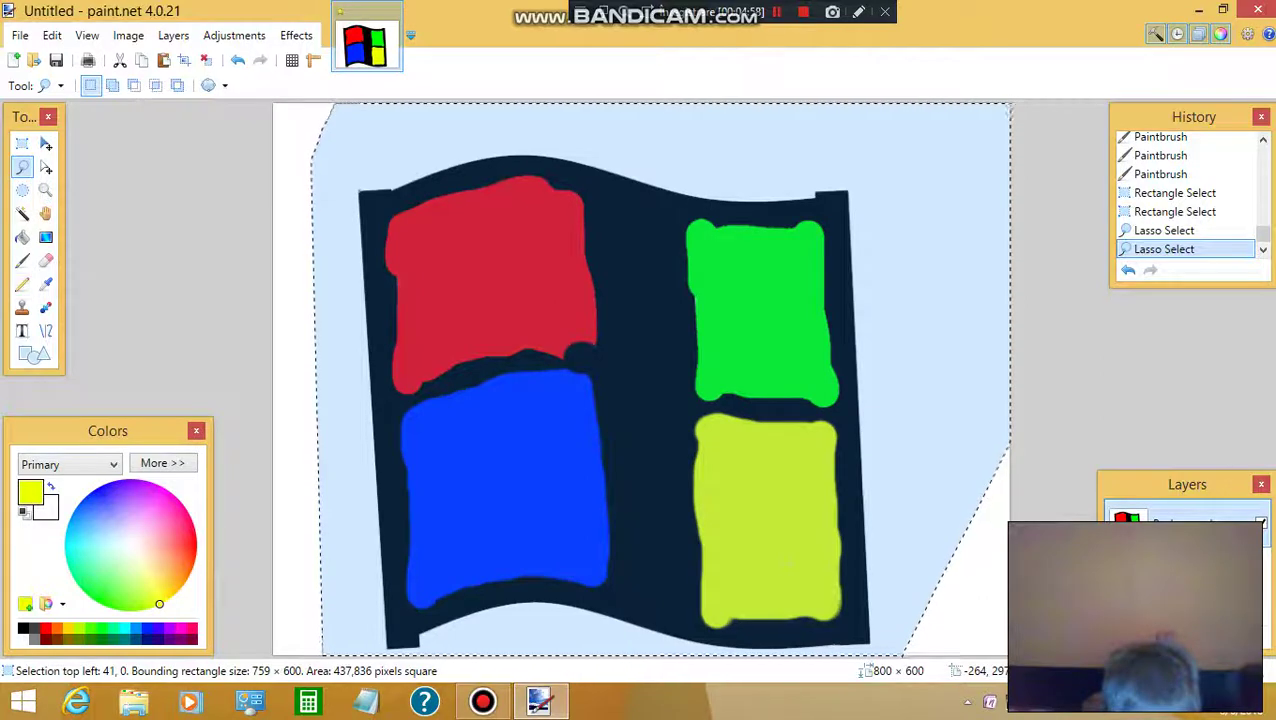
click(45, 213)
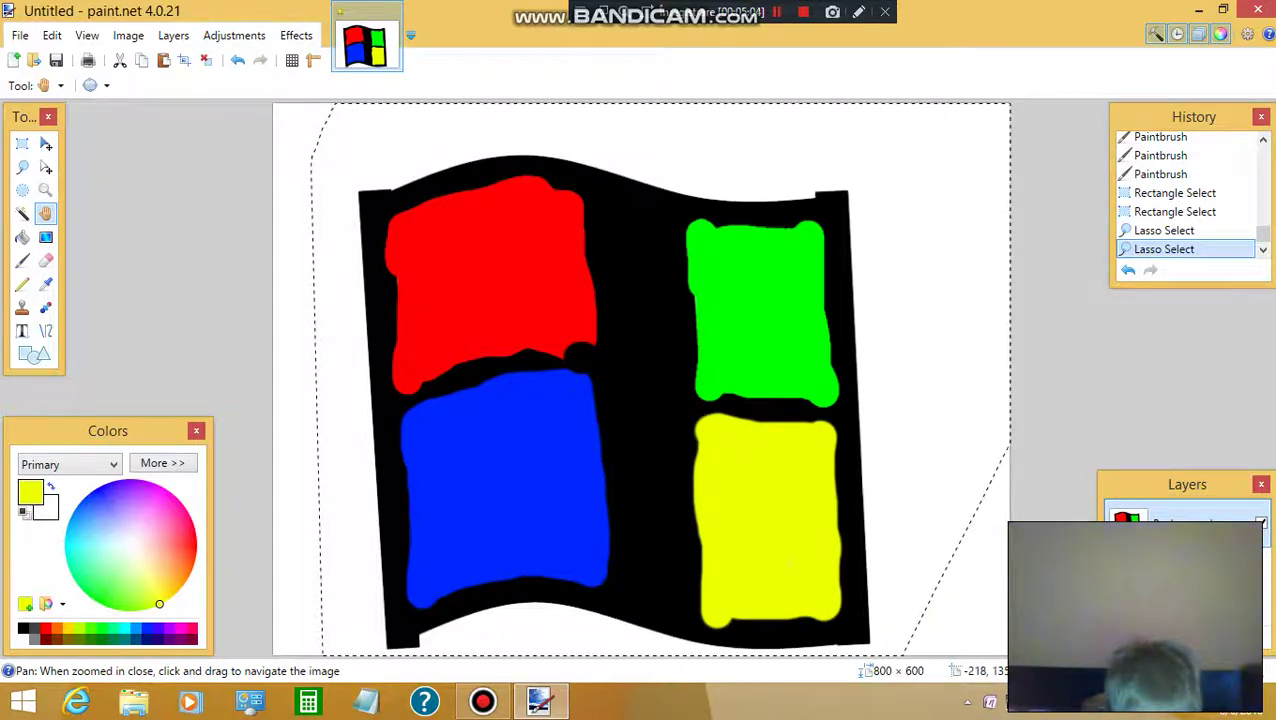
click(22, 190)
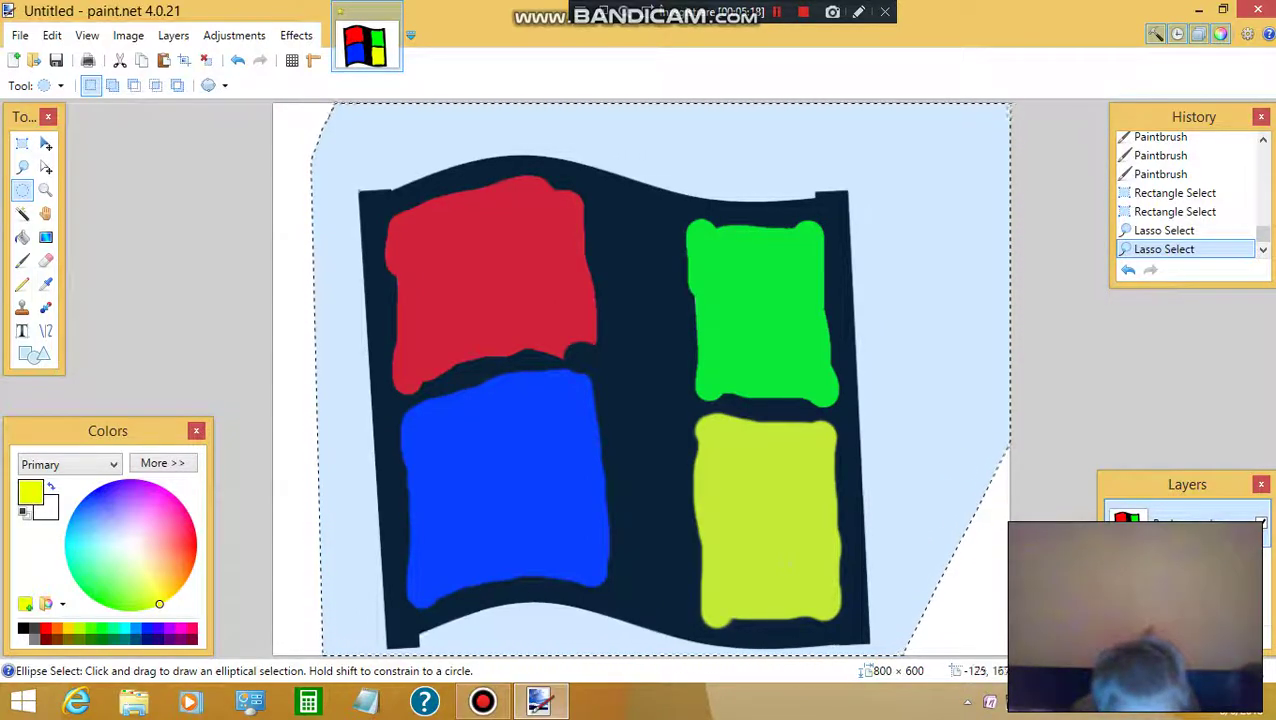
click(45, 260)
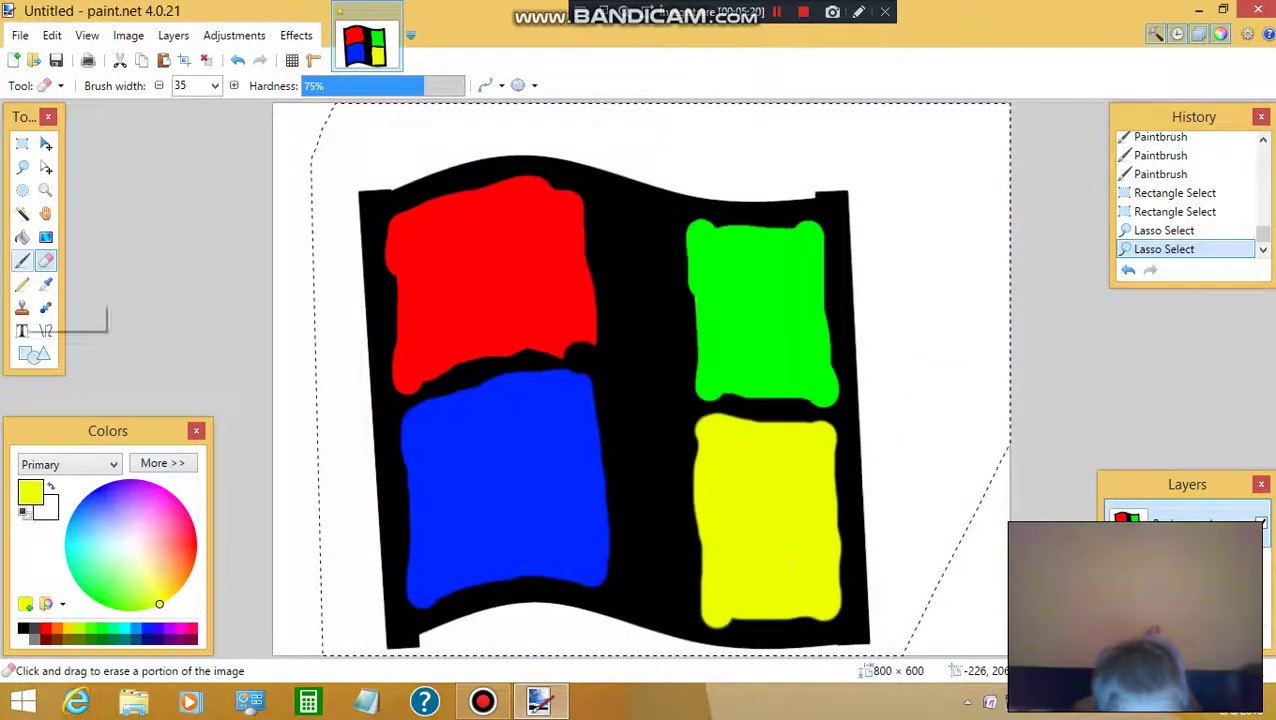
click(22, 260)
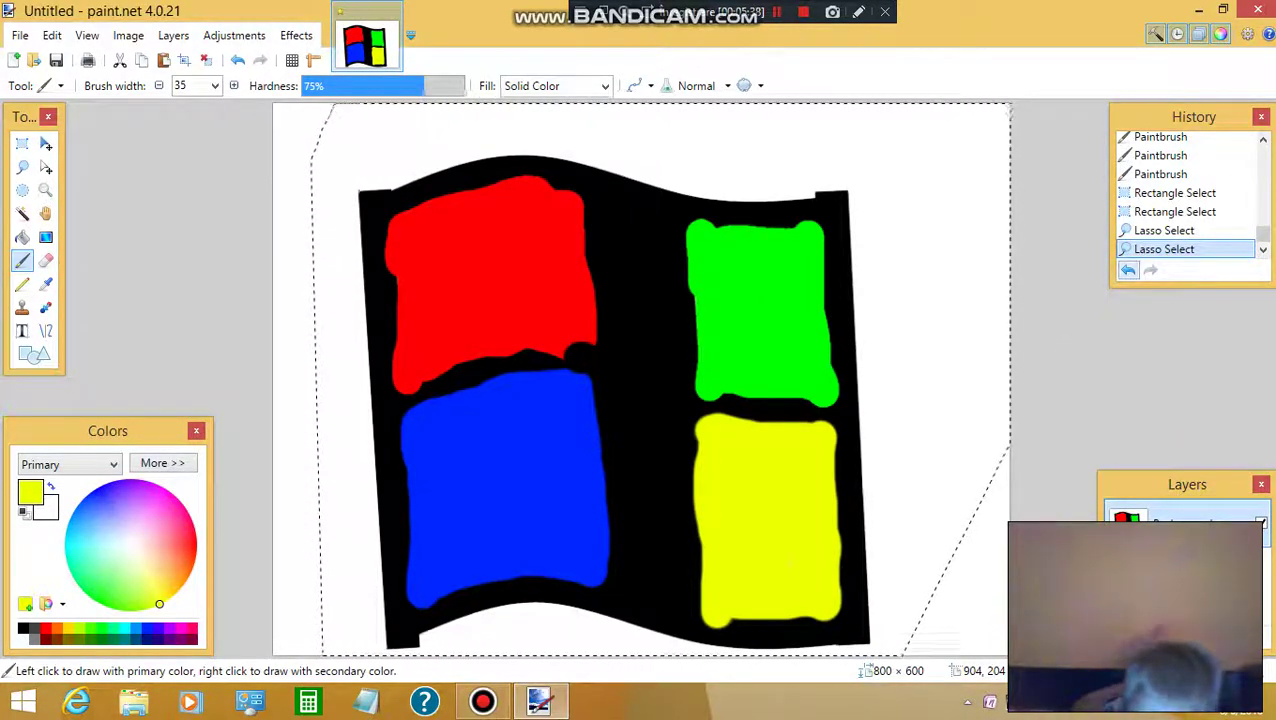
Undo the rectangle and lasso selections, keeping the finished yellow pane.
click(1127, 269)
click(1127, 269)
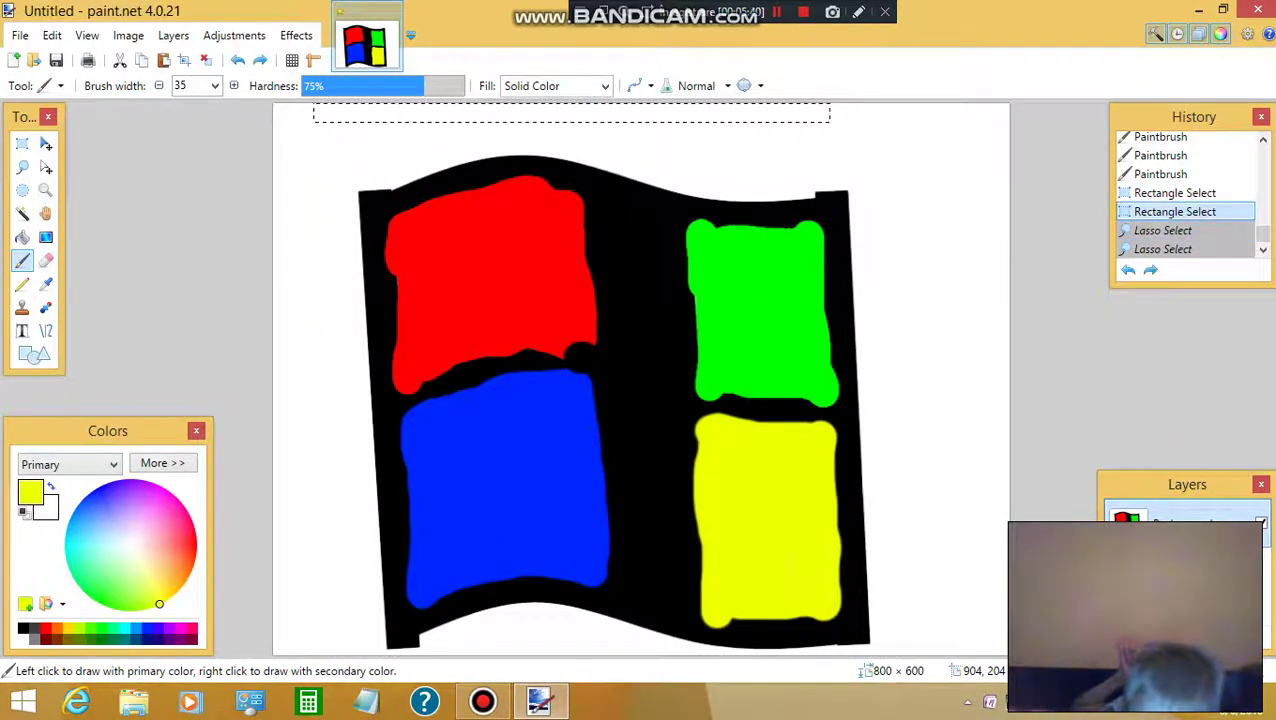
click(1127, 269)
click(1127, 269)
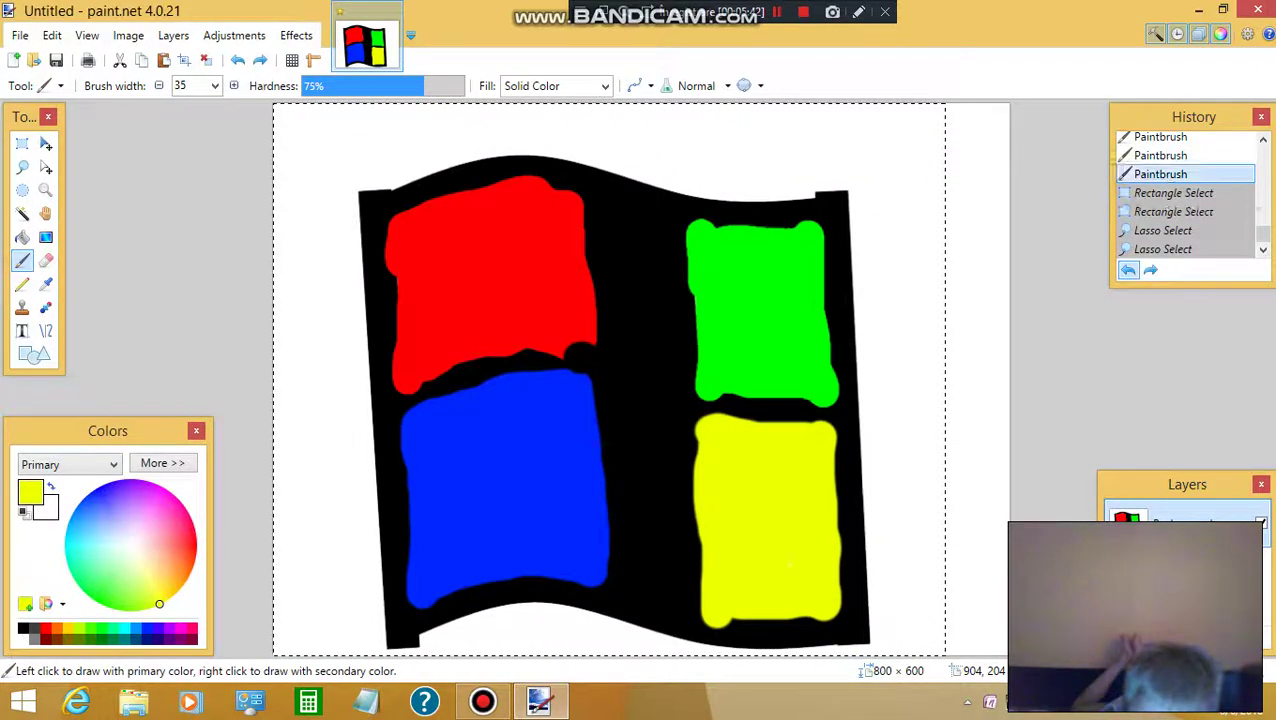
click(1127, 269)
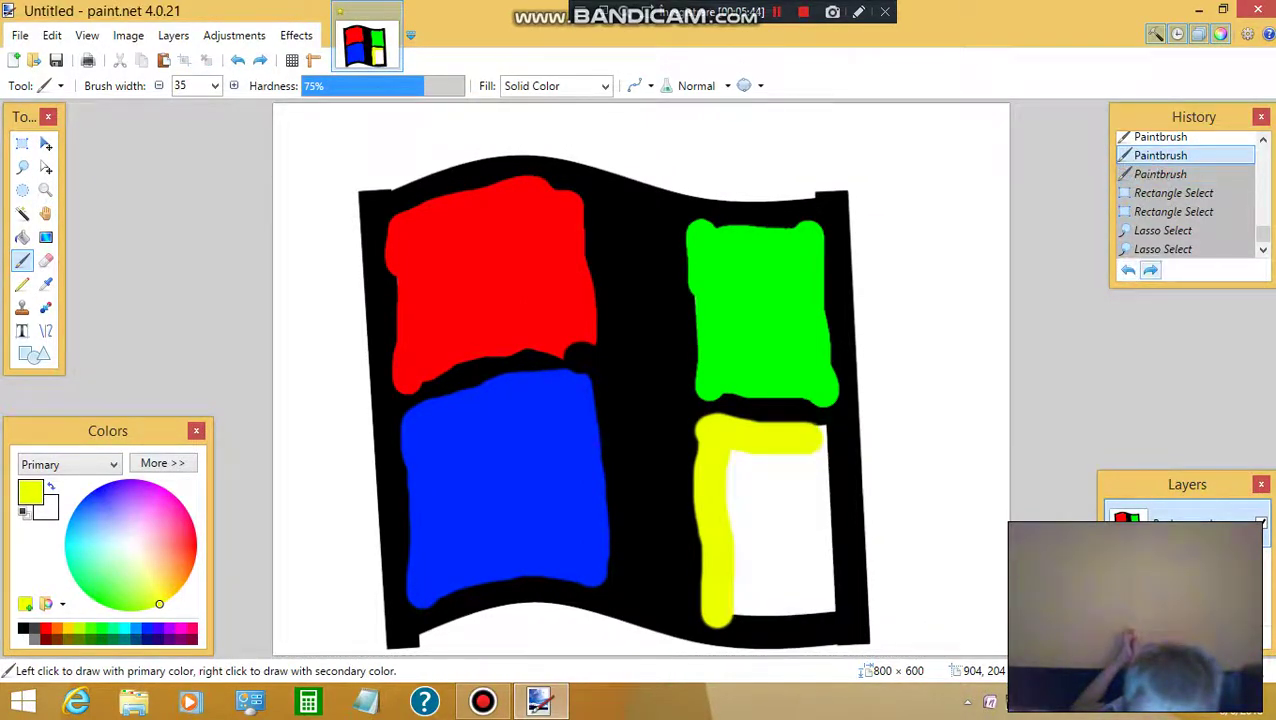
click(1150, 269)
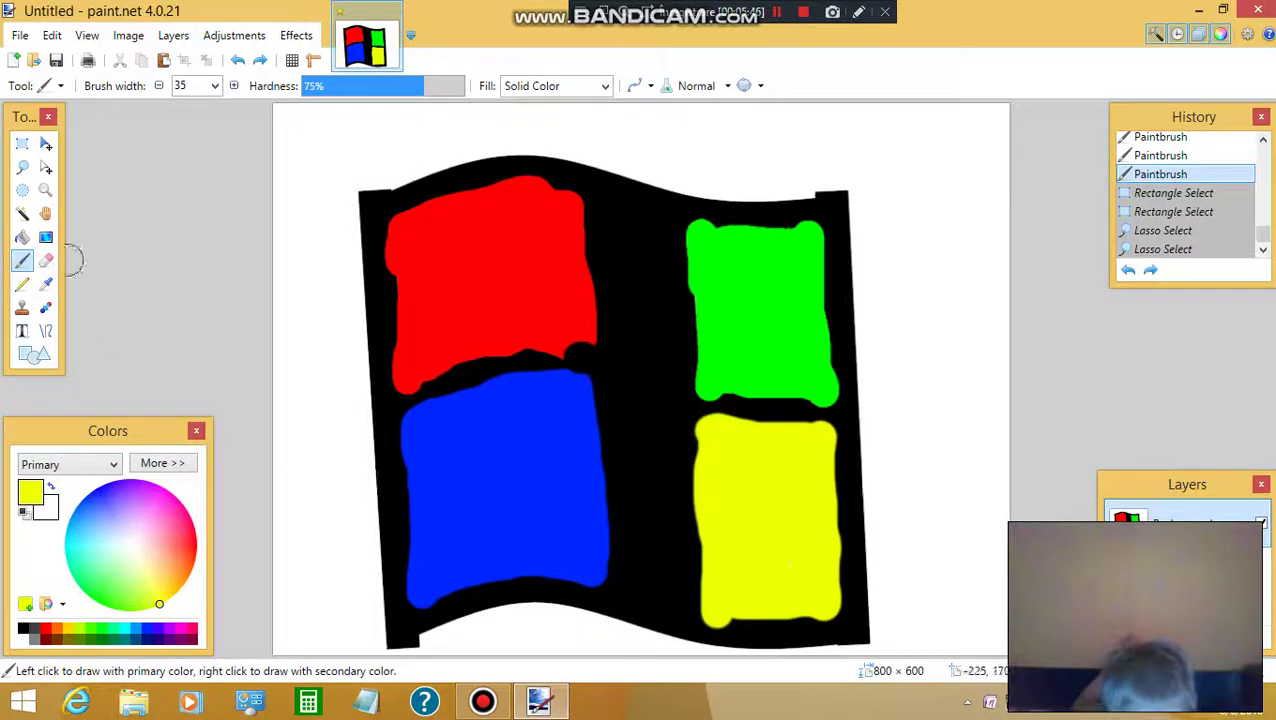
Try the Recolor tool with yellow on the blue pane, and undo the spot.
click(45, 213)
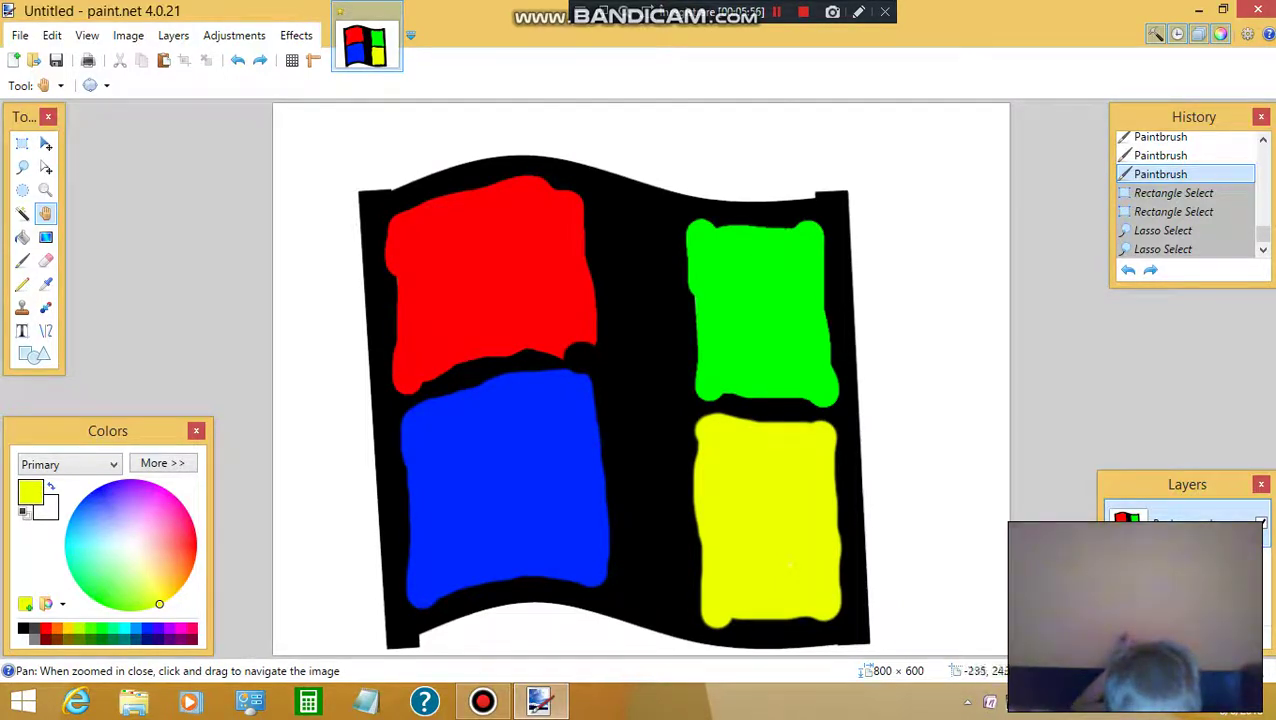
click(45, 307)
click(428, 441)
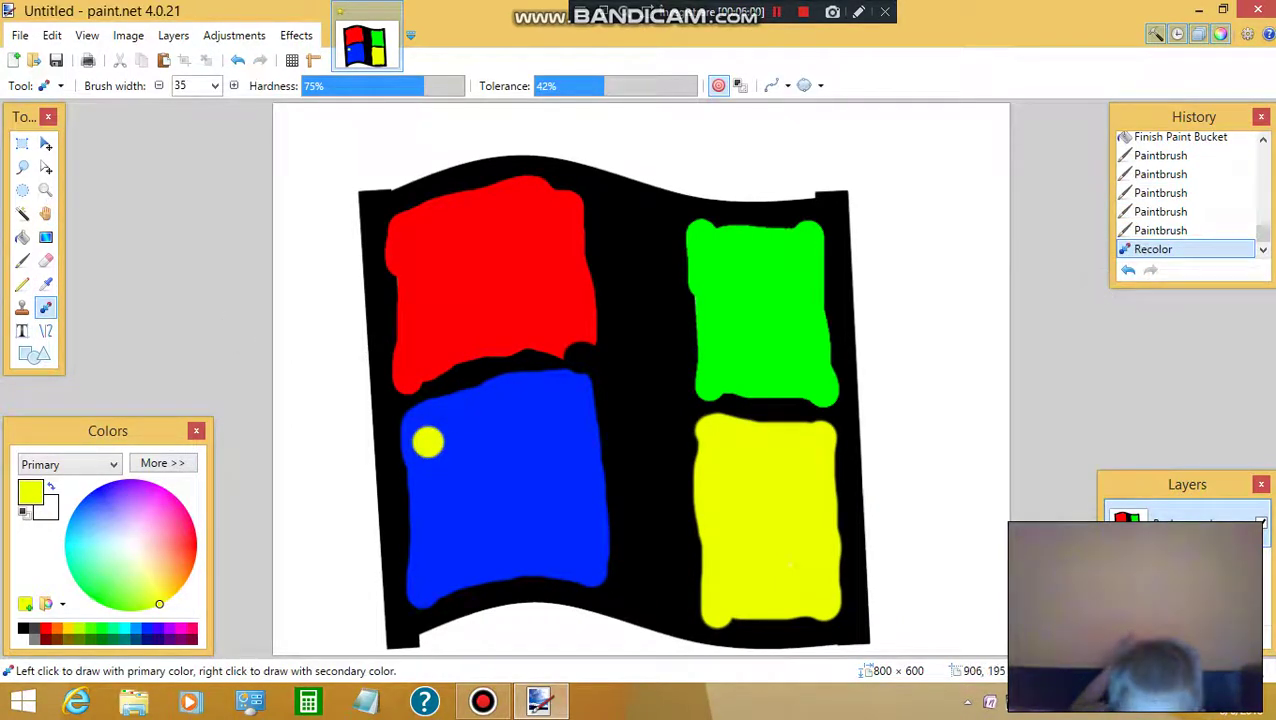
click(1128, 270)
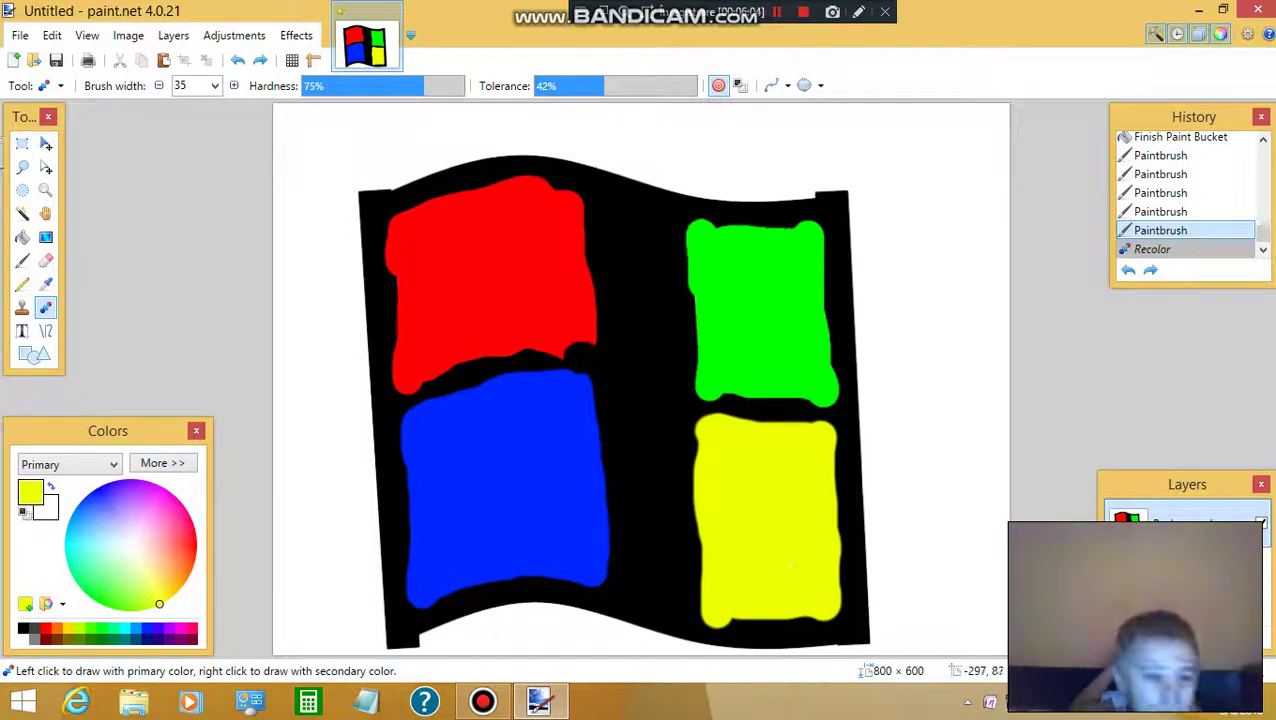
Fill the white background around the flag with black, using the Paint Bucket at 88% tolerance.
click(22, 236)
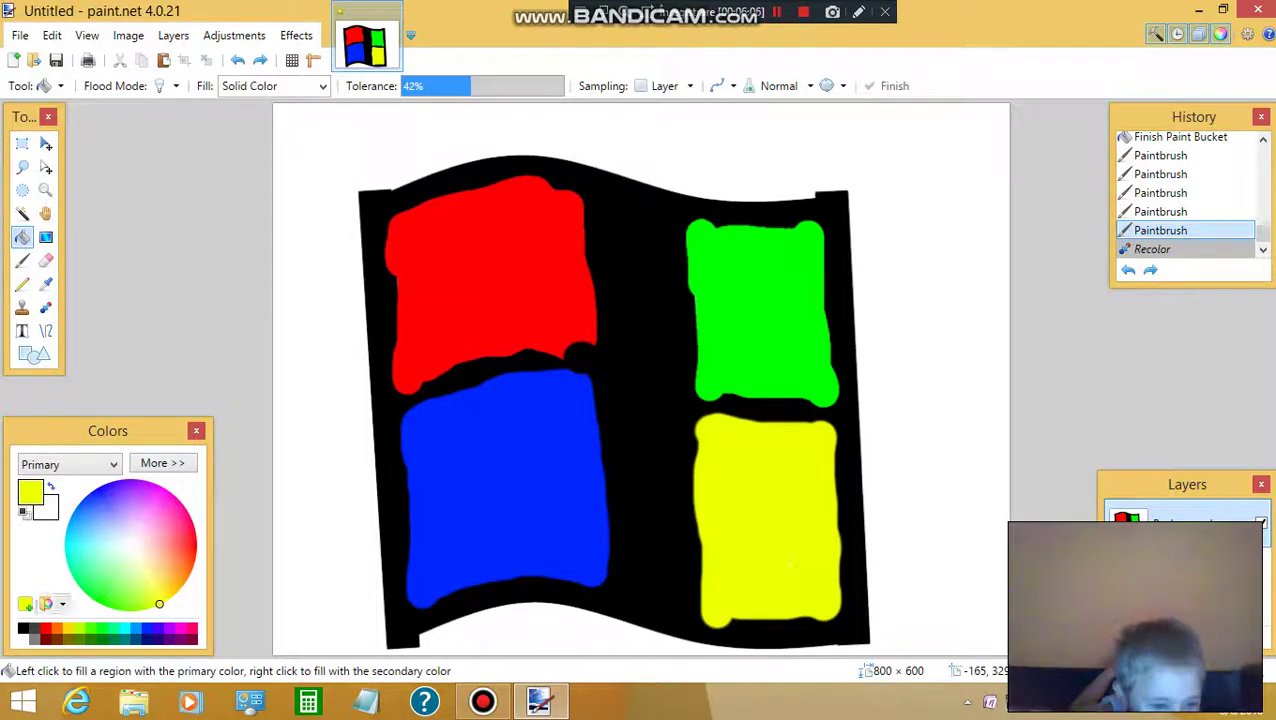
click(335, 564)
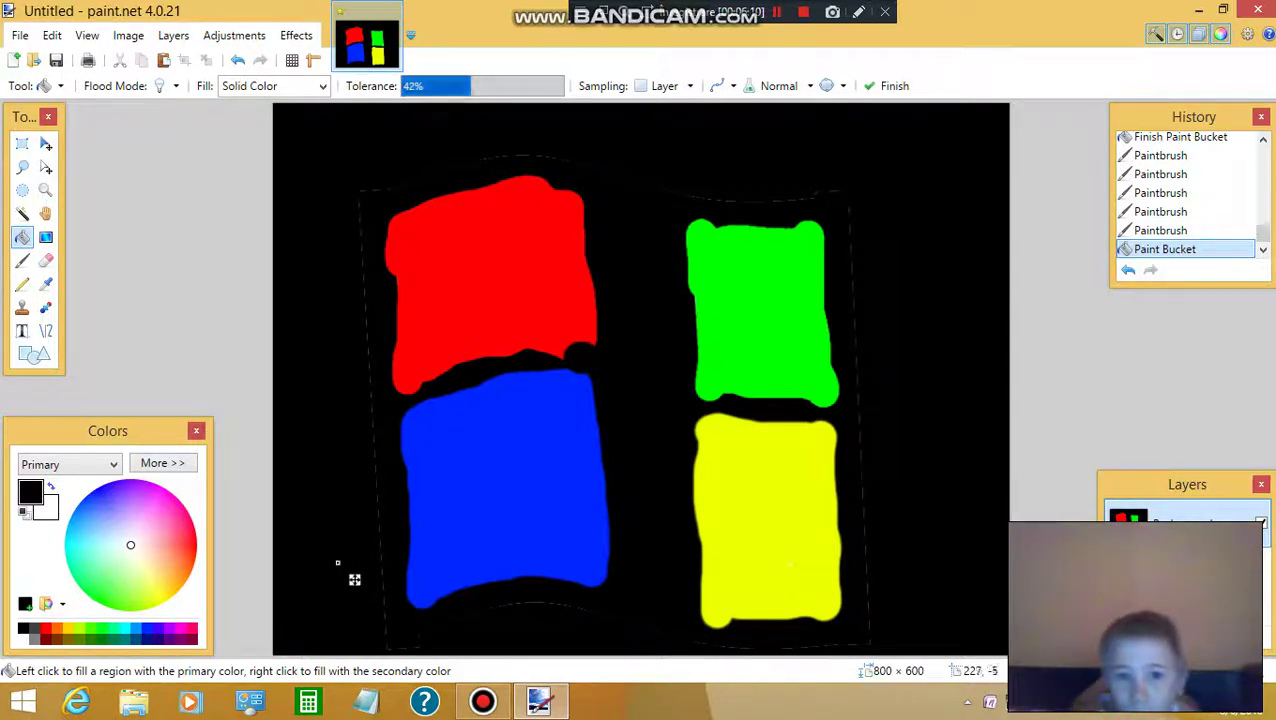
drag(469, 86, 507, 86)
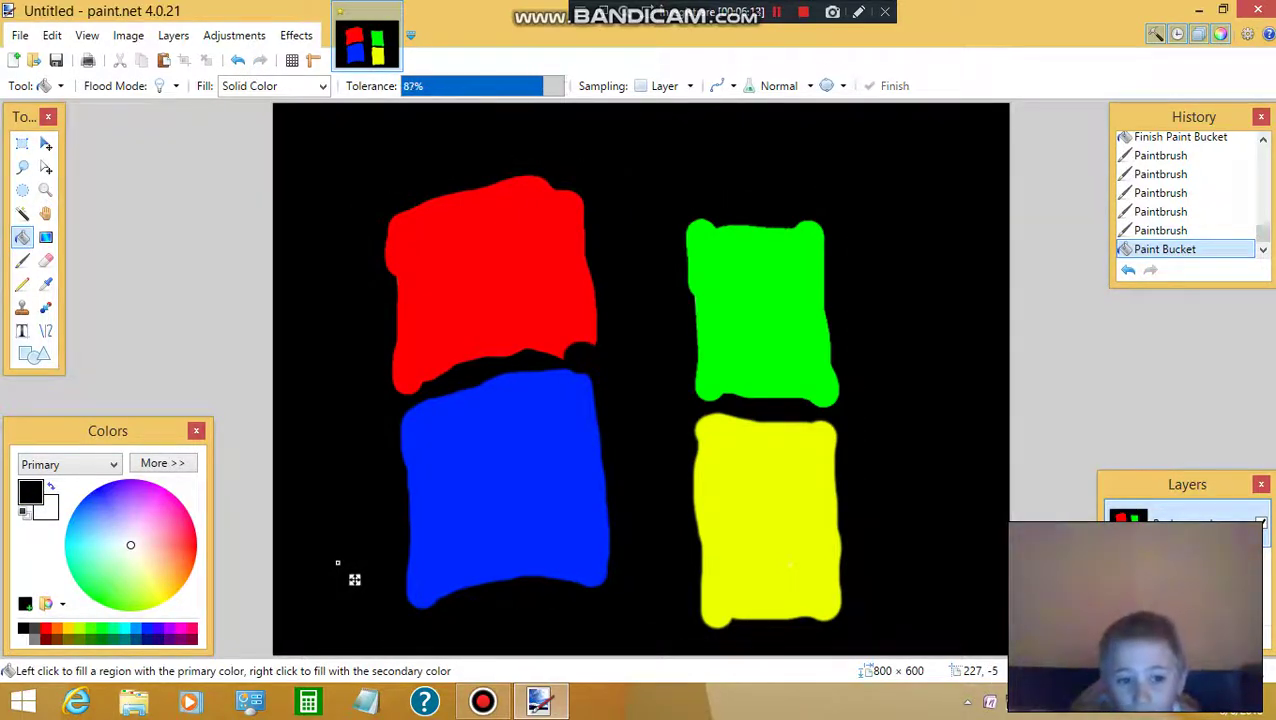
drag(533, 86, 533, 86)
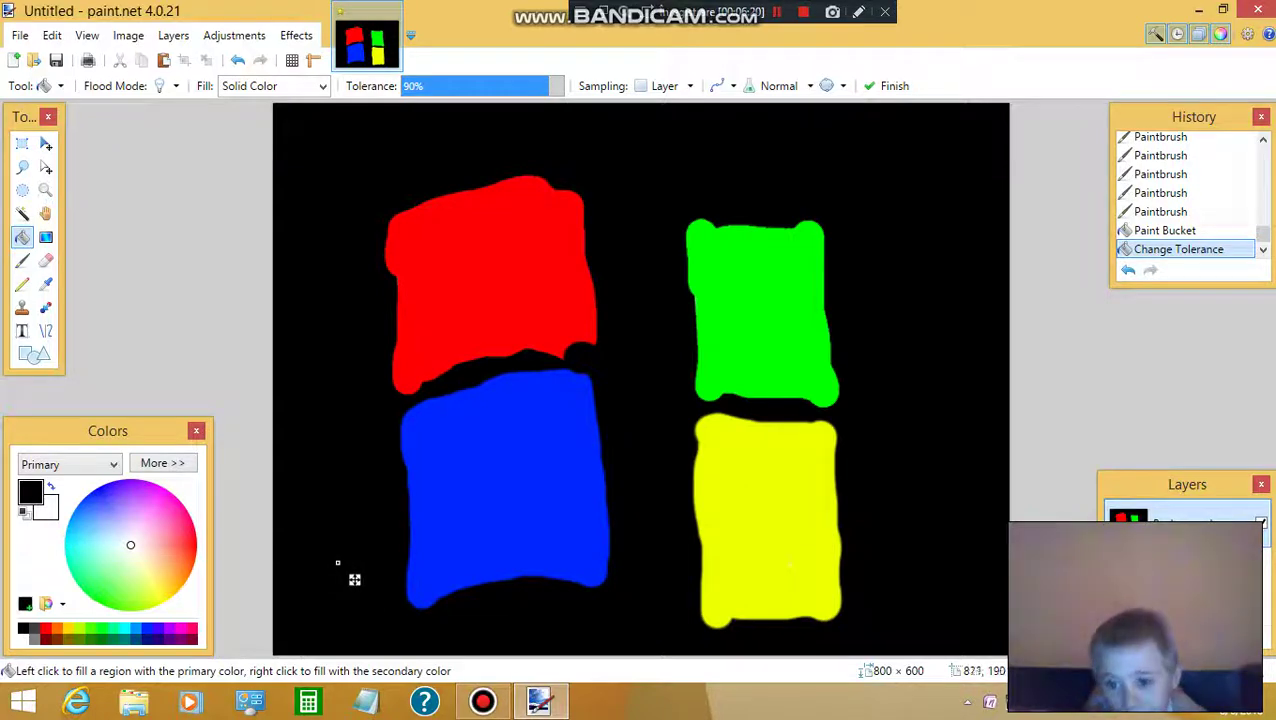
drag(547, 86, 486, 86)
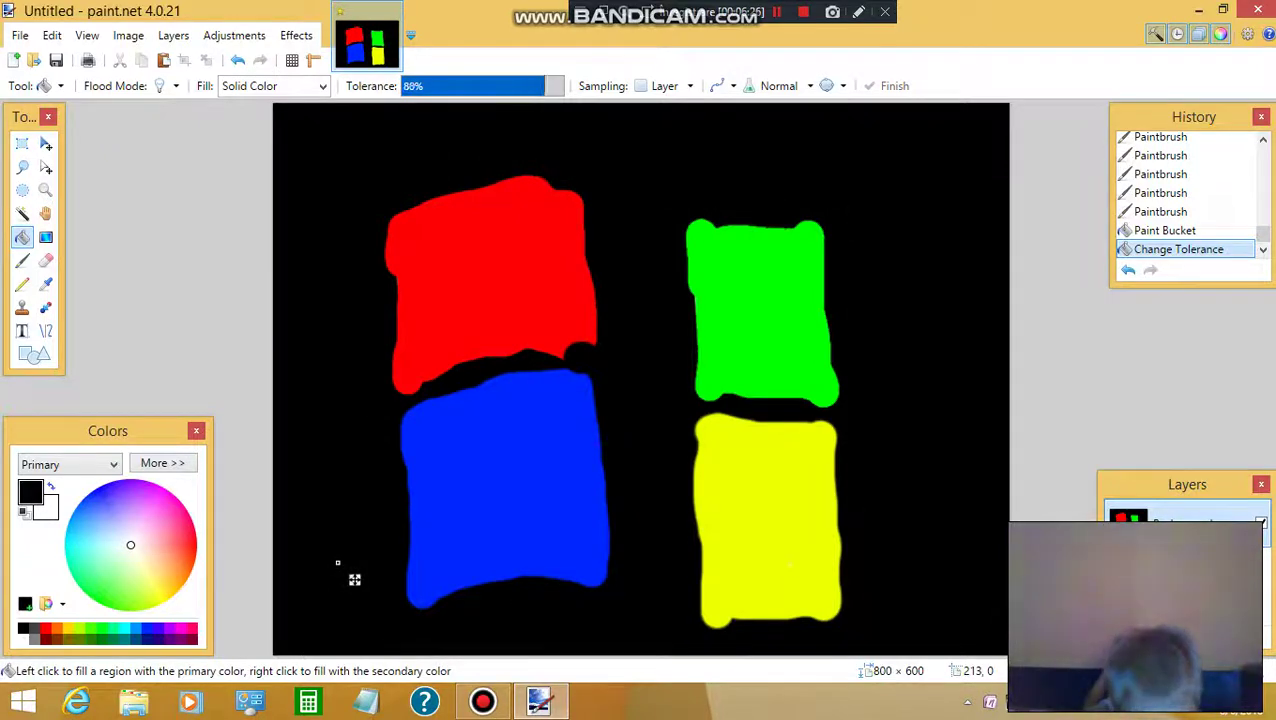
click(544, 86)
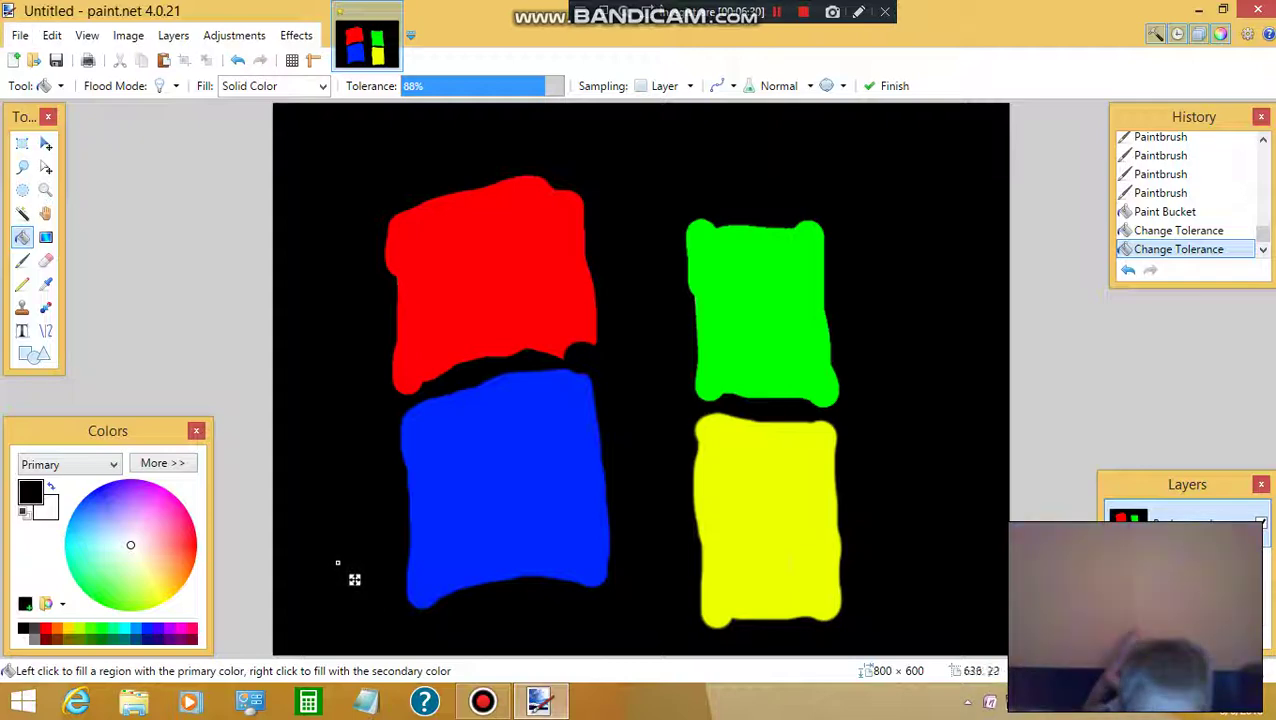
key(Return)
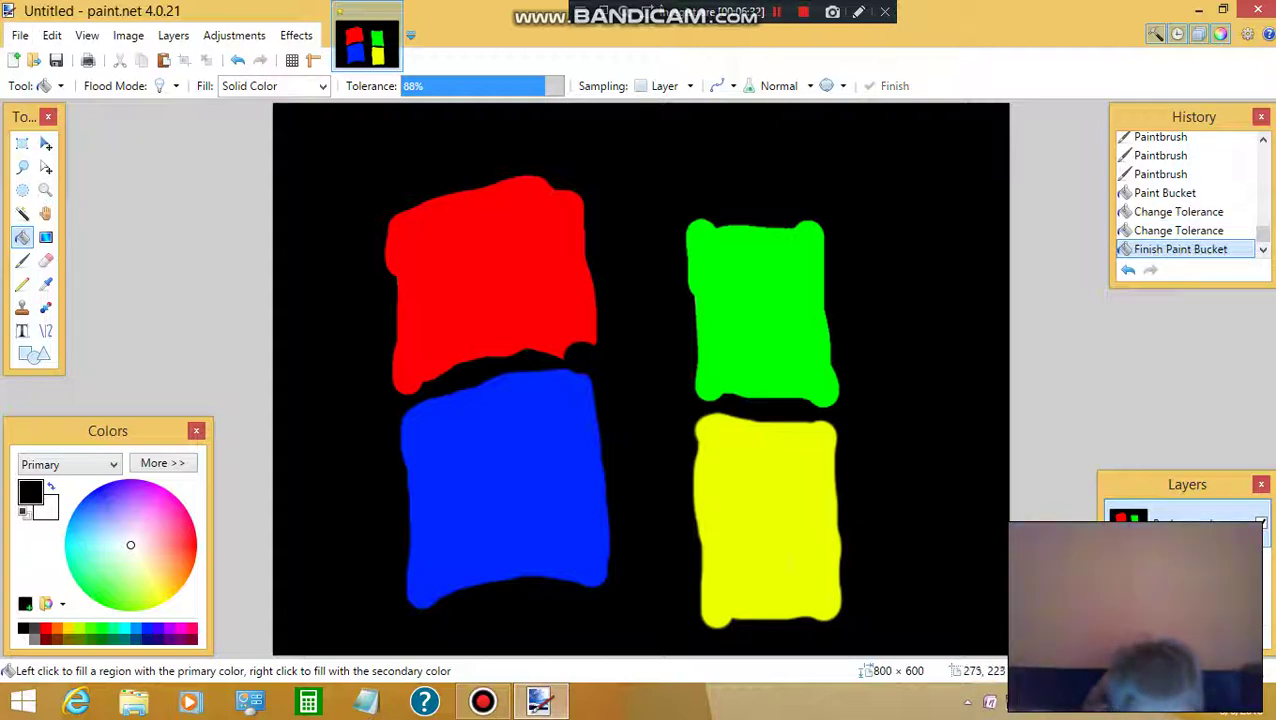